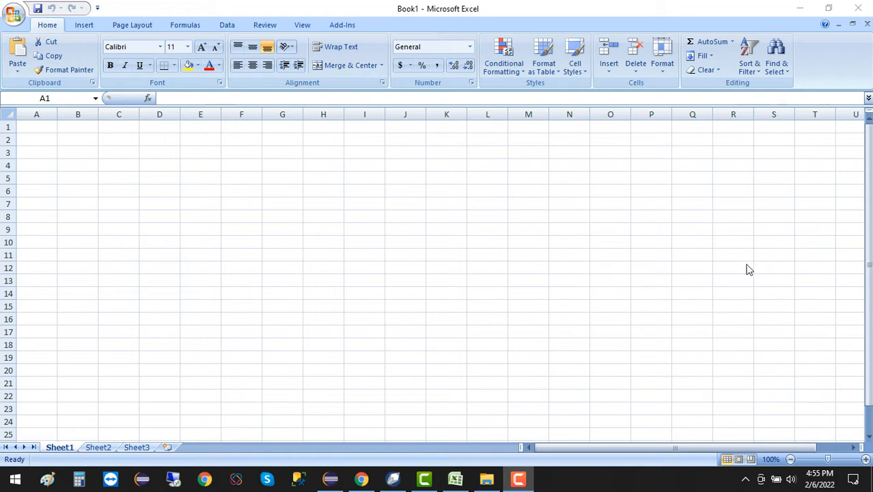
# Enter the table headings S.No in F8 and Days in G8.
pyautogui.scroll(-1, 376, 238)
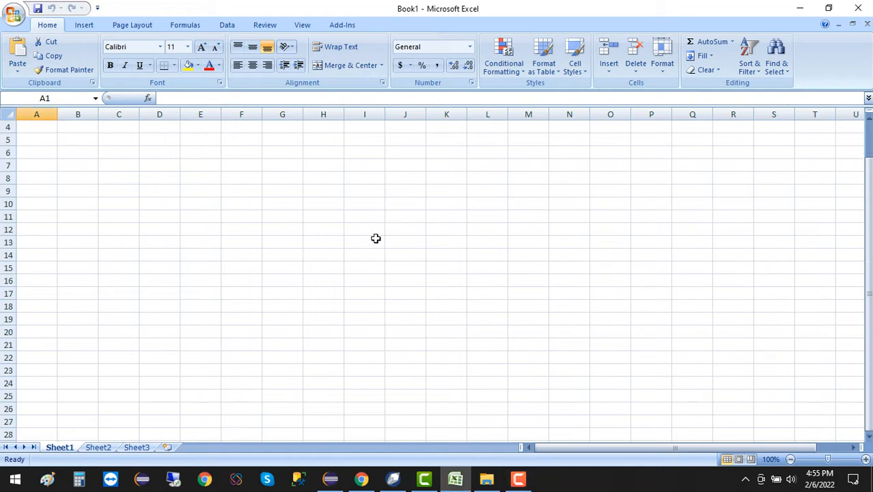
pyautogui.click(252, 175)
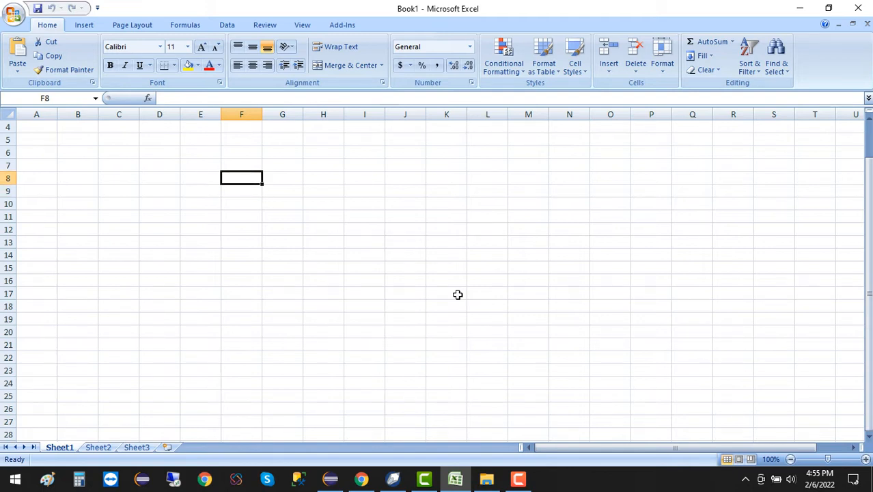
pyautogui.write('S.No')
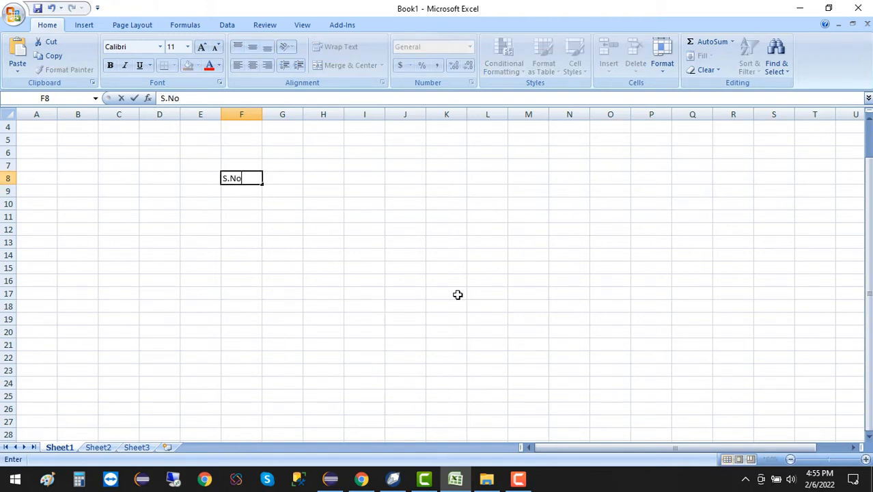
pyautogui.press('Tab')
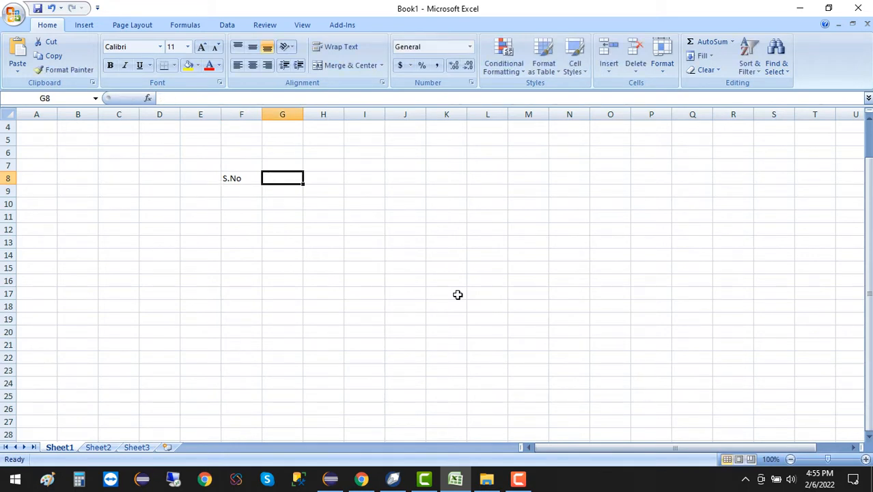
pyautogui.write('Days')
pyautogui.press('Tab')
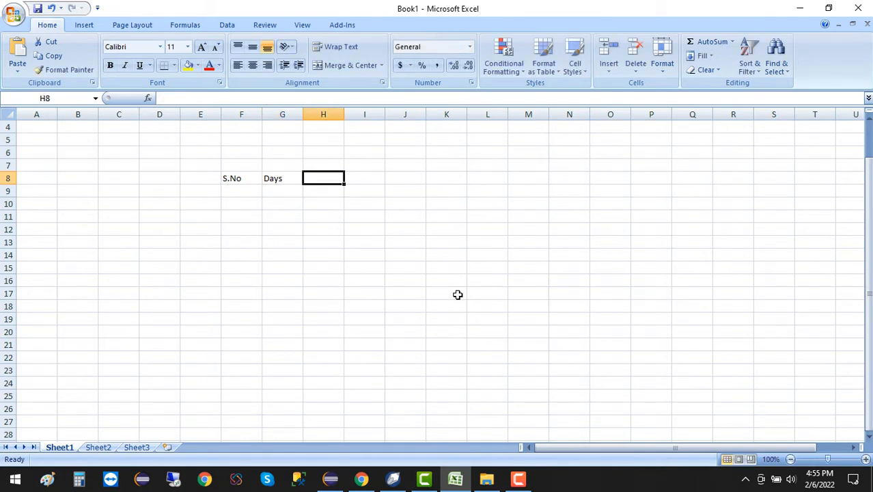
# Enter the title Weather Condition - City in F6, two rows above the S.No heading.
pyautogui.press('Up')
pyautogui.press('Down')
pyautogui.press('Left')
pyautogui.press('Left')
pyautogui.press('Up')
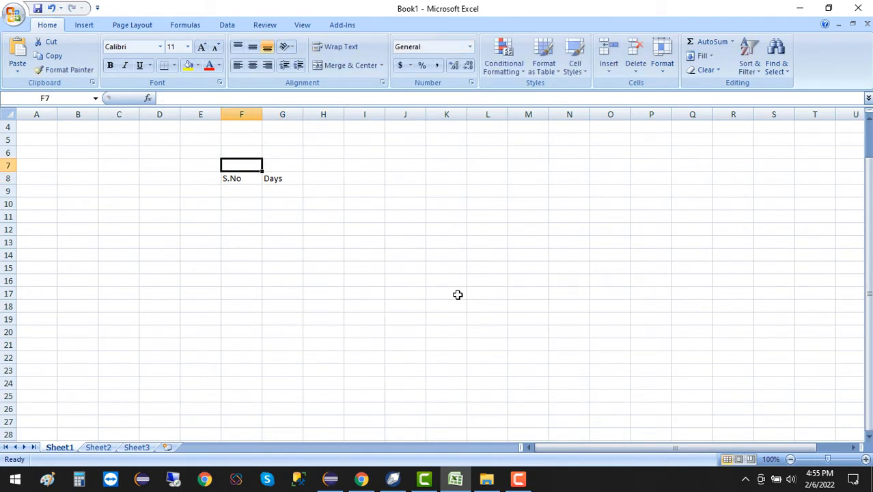
pyautogui.press('Up')
pyautogui.write('We')
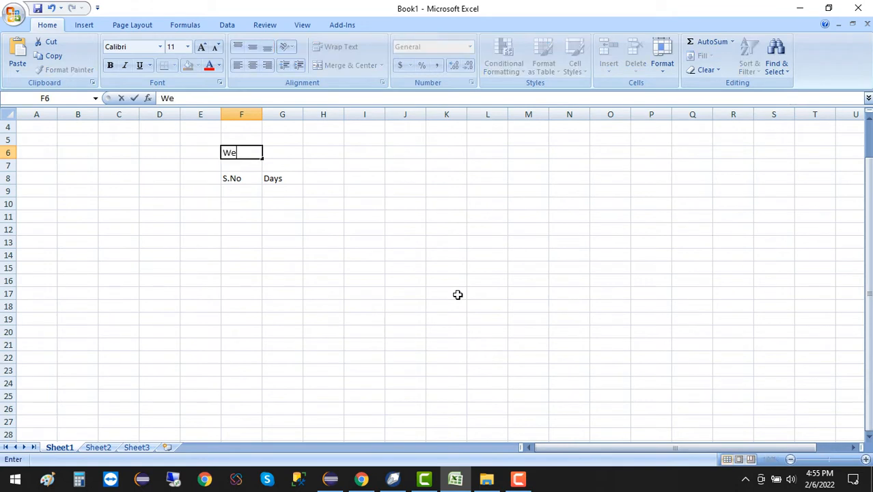
pyautogui.write('ather Condition ')
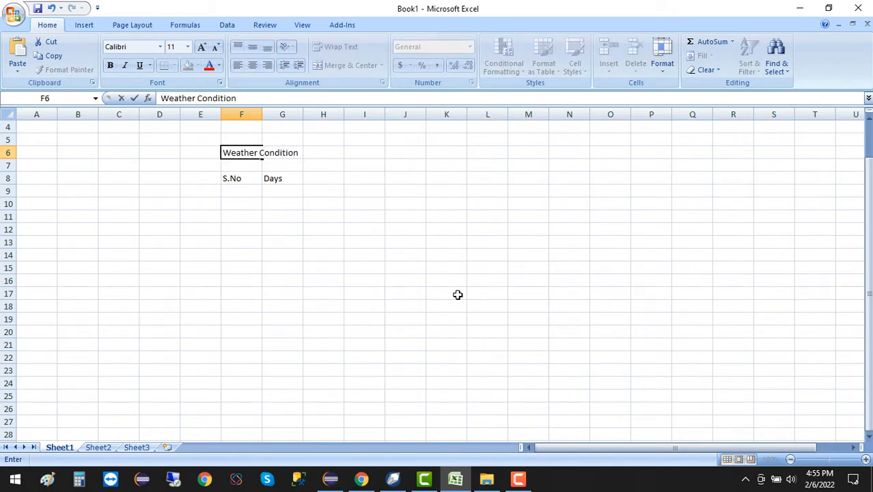
pyautogui.write('- City')
pyautogui.press('Return')
# Enter the date 01-01-2022 as a heading in H8, beside Days.
pyautogui.press('Down')
pyautogui.press('Tab')
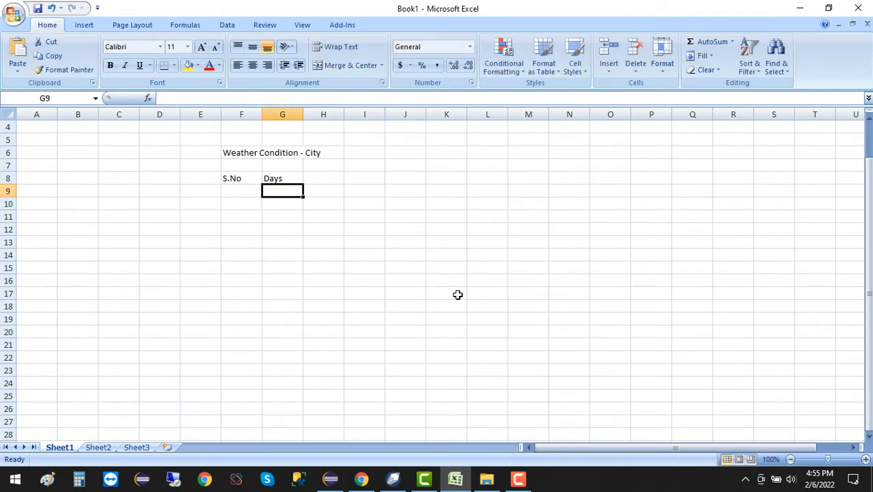
pyautogui.press('Tab')
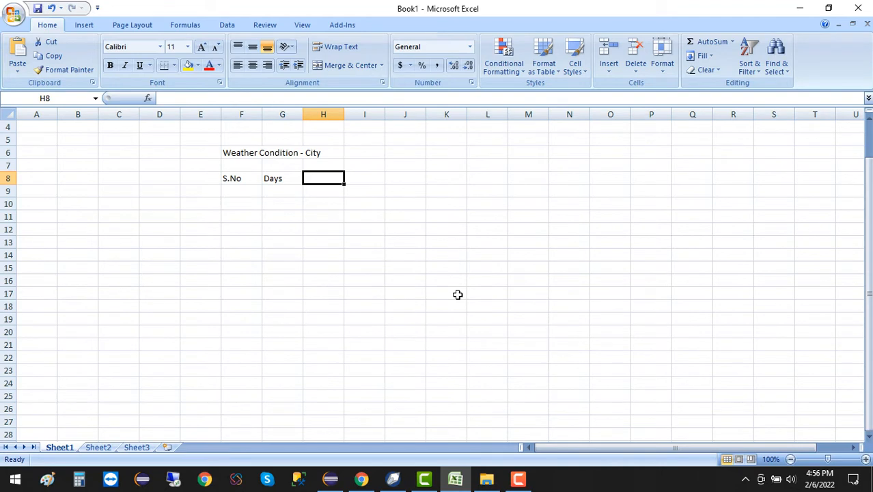
pyautogui.write('101')
pyautogui.press('BackSpace')
pyautogui.press('BackSpace')
pyautogui.press('BackSpace')
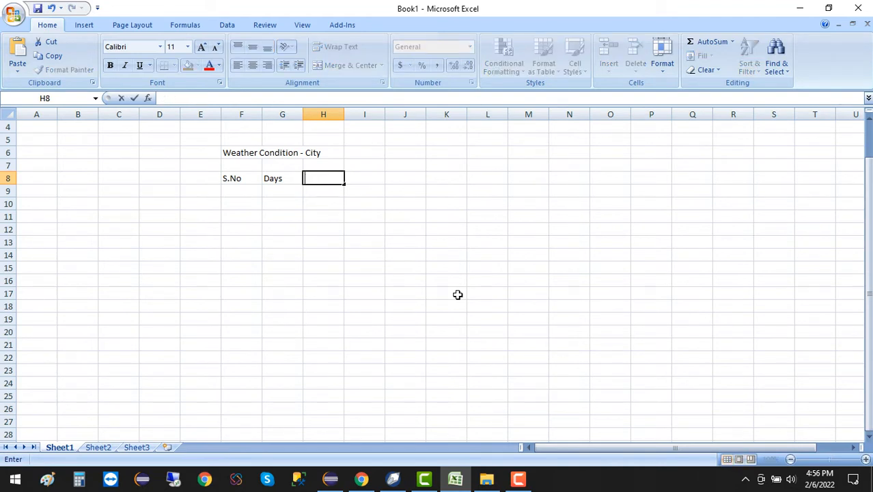
pyautogui.write('01-01-2022')
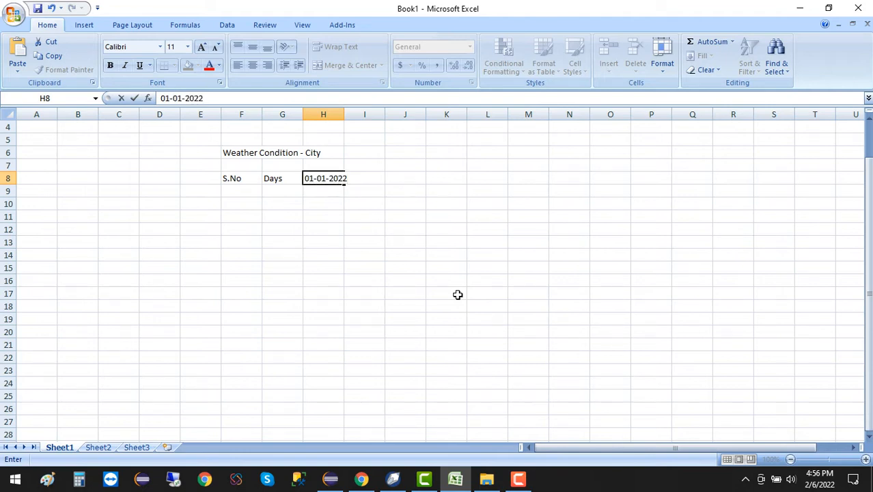
pyautogui.press('Return')
# Fill the serial numbers 1 to 7 down F9:F15 and center them in their cells.
pyautogui.click(237, 190)
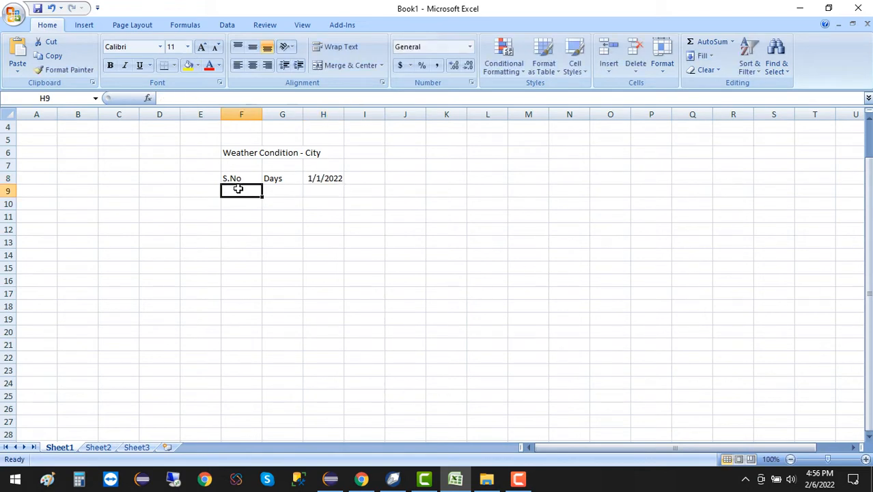
pyautogui.write('1')
pyautogui.click(249, 217)
pyautogui.click(244, 191)
pyautogui.moveTo(263, 196); pyautogui.dragTo(262, 272)
pyautogui.click(298, 217)
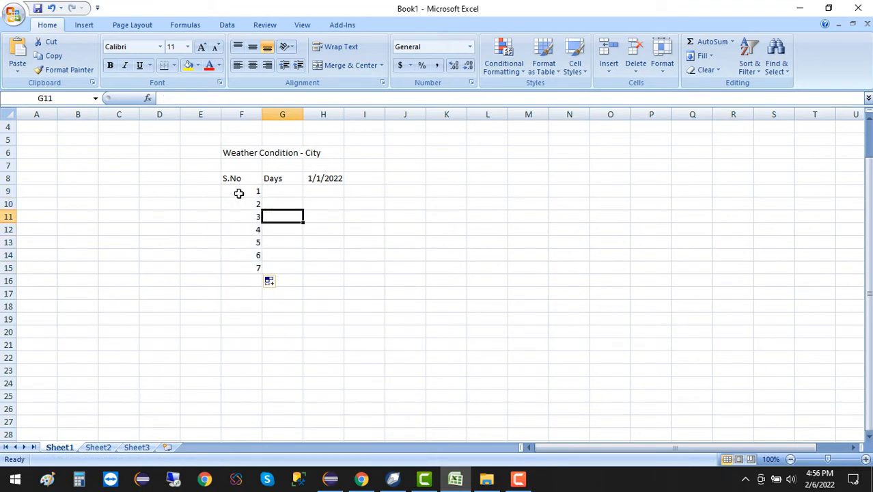
pyautogui.moveTo(238, 193); pyautogui.dragTo(244, 273)
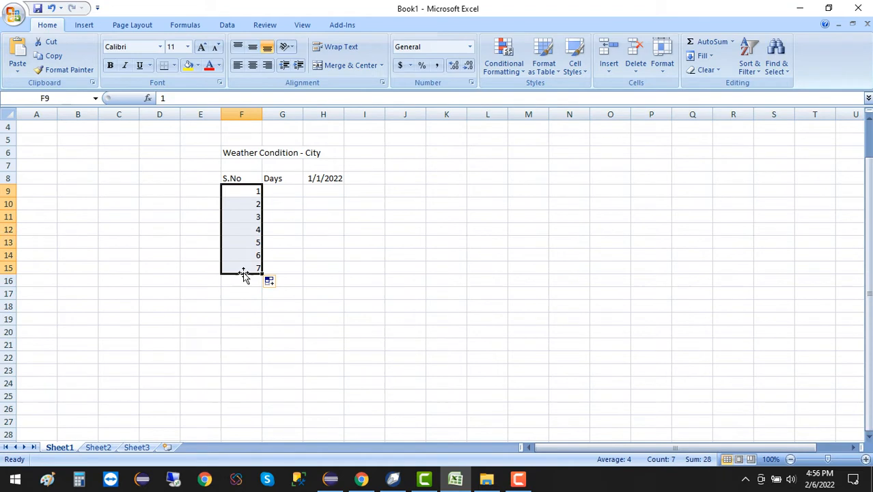
pyautogui.click(252, 66)
pyautogui.click(320, 254)
# Fill the weekdays Monday to Sunday down G9:G15 and widen column G to fit the names.
pyautogui.click(279, 190)
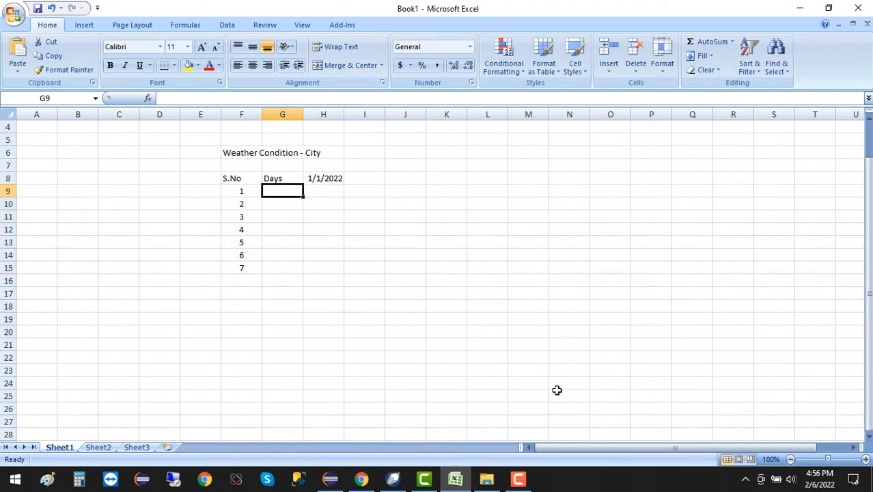
pyautogui.write('MO')
pyautogui.press('BackSpace')
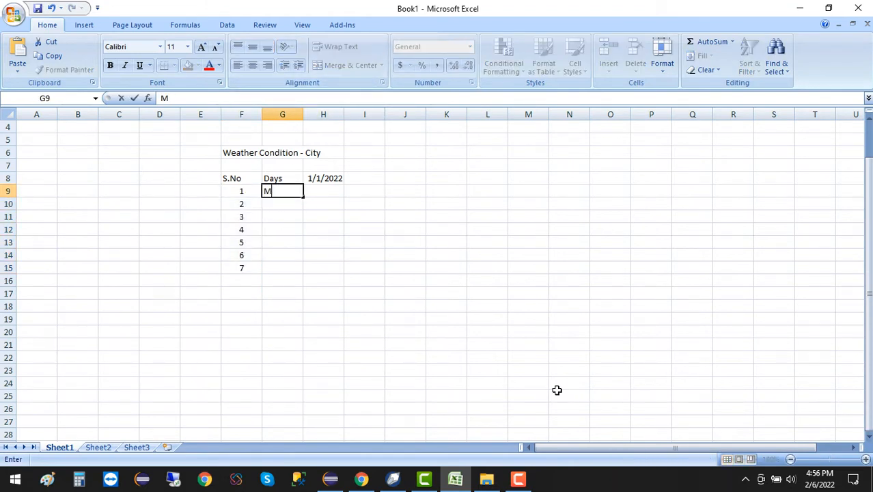
pyautogui.write('onday')
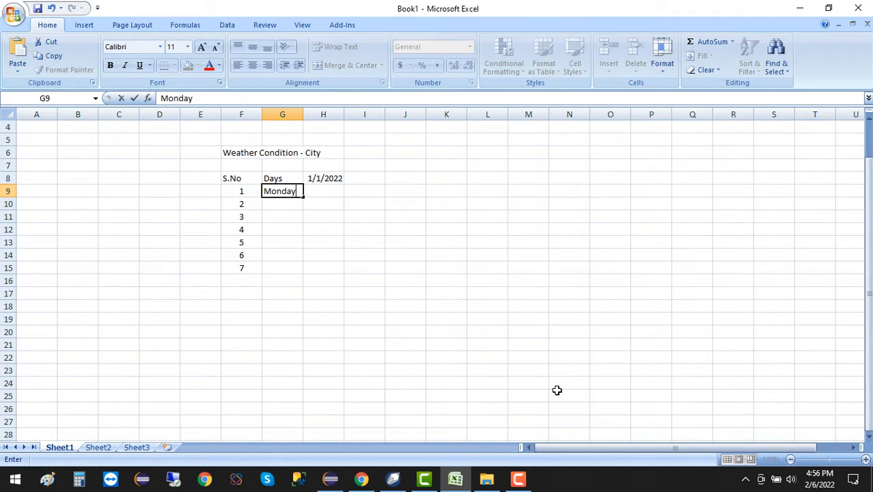
pyautogui.click(358, 296)
pyautogui.click(289, 192)
pyautogui.moveTo(303, 197); pyautogui.dragTo(302, 272)
pyautogui.moveTo(302, 117); pyautogui.dragTo(314, 117)
pyautogui.click(432, 285)
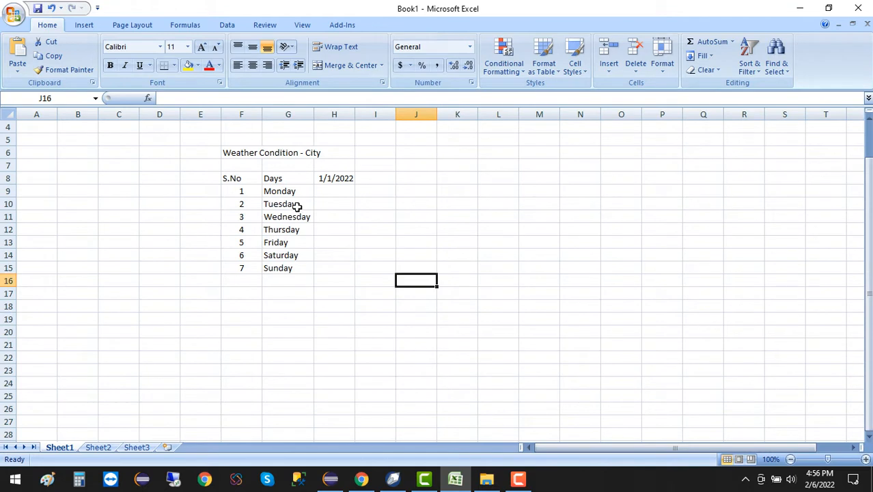
# Enter the label Date in H7, above the first date heading.
pyautogui.click(332, 191)
pyautogui.click(369, 178)
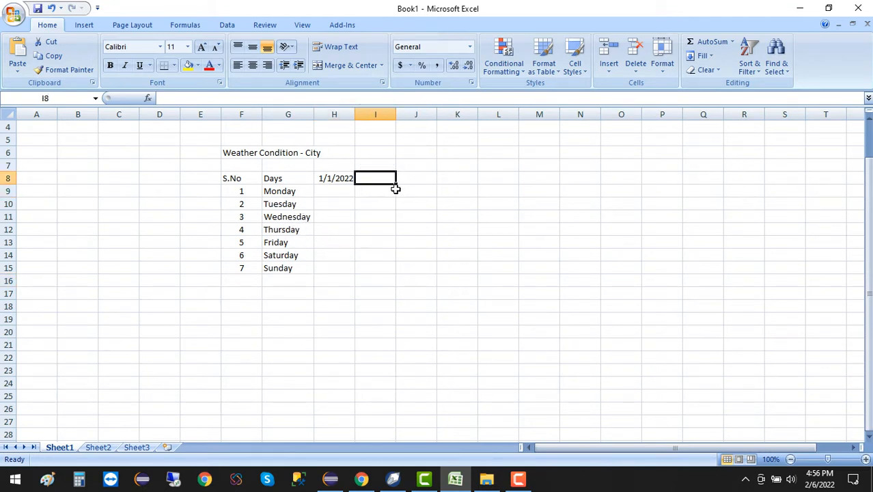
pyautogui.click(339, 177)
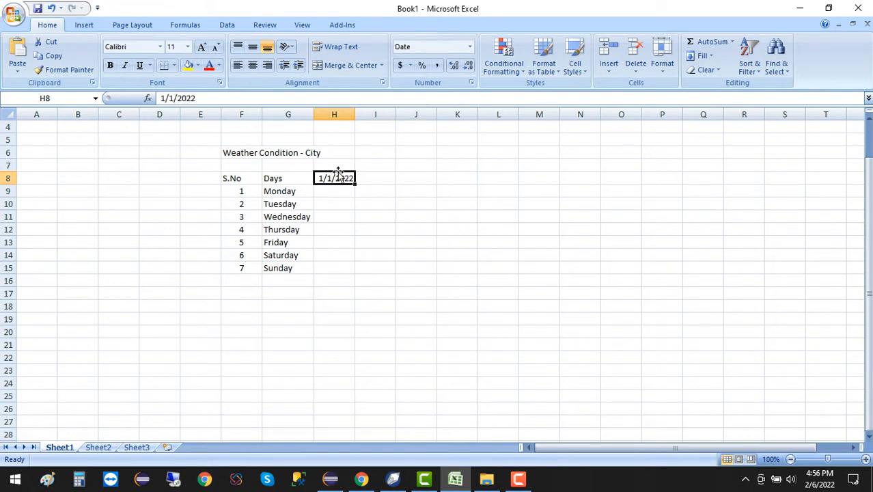
pyautogui.click(327, 228)
pyautogui.click(336, 169)
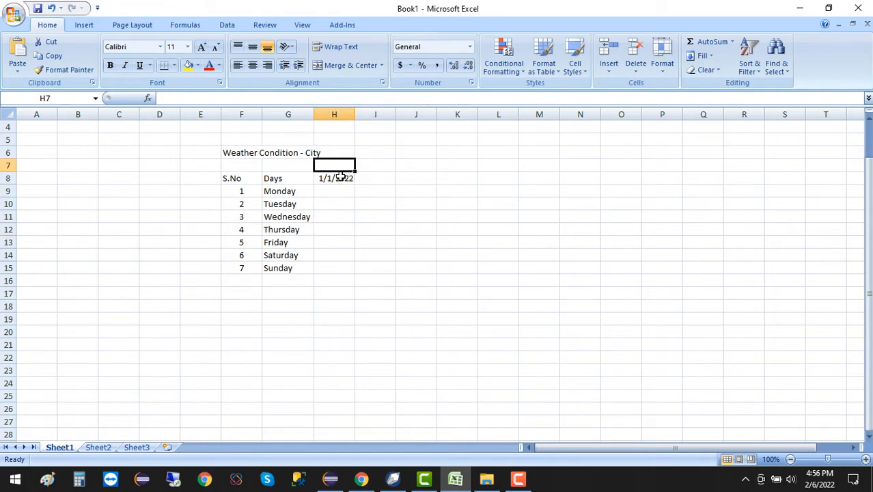
pyautogui.write('Date')
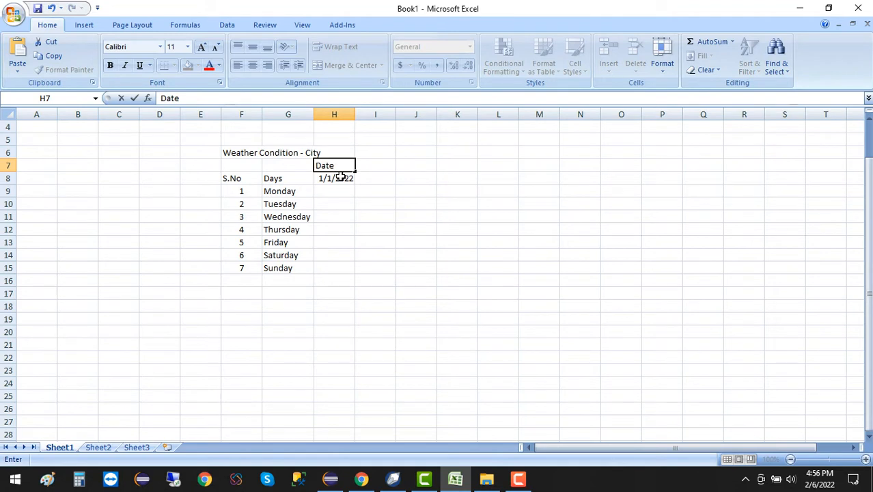
pyautogui.press('Tab')
pyautogui.click(334, 166)
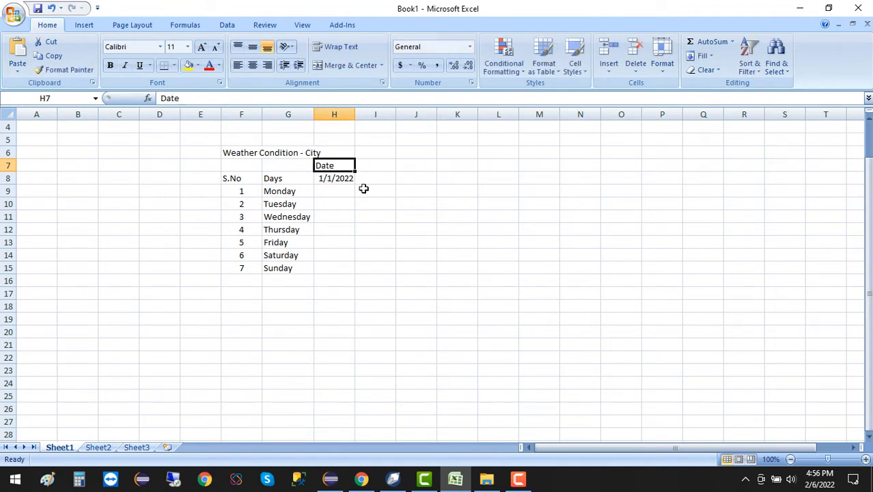
# Extend the date headings from H8 across to J8, ending with 1/3/2022.
pyautogui.click(345, 178)
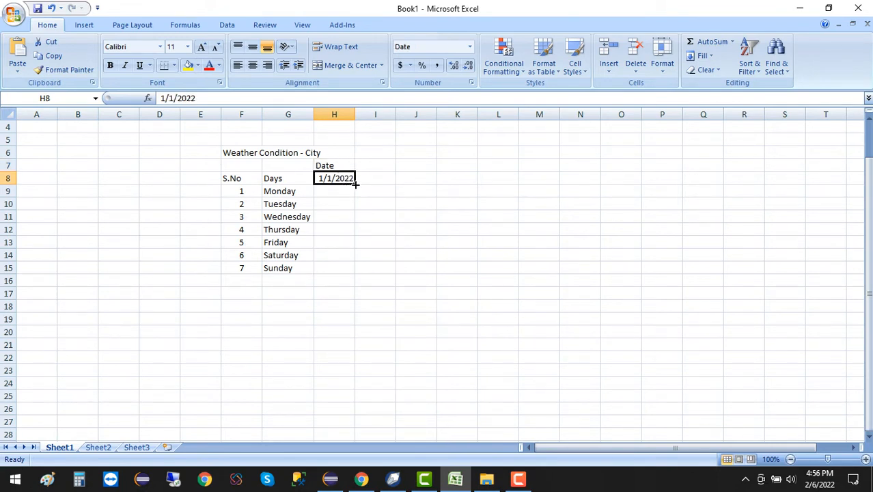
pyautogui.moveTo(355, 184); pyautogui.dragTo(442, 181)
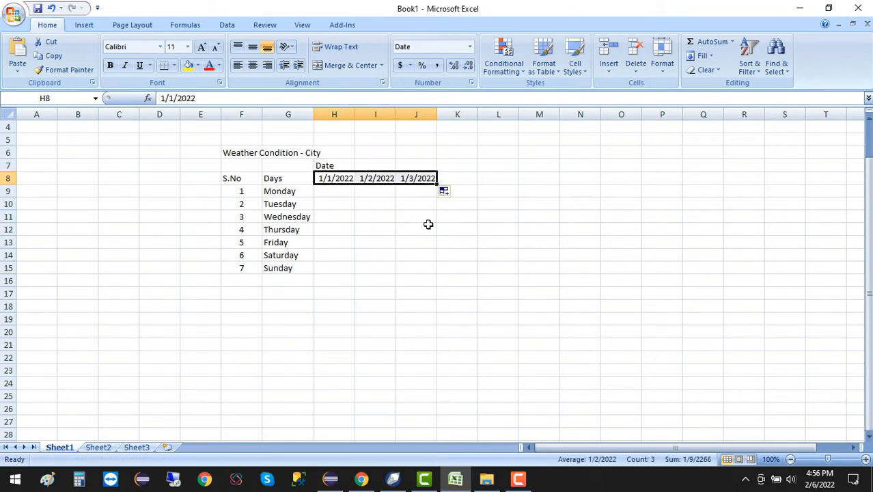
pyautogui.click(429, 228)
pyautogui.click(340, 242)
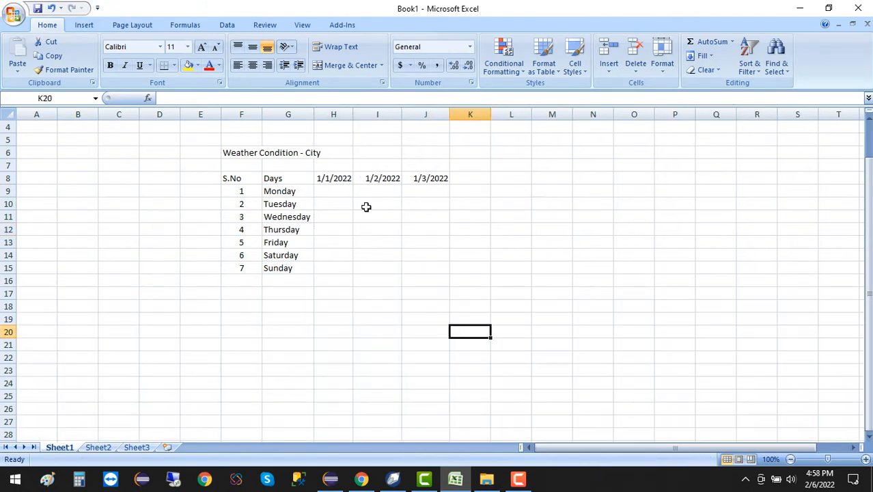
# Apply all borders to the table range F8:J15.
pyautogui.click(364, 241)
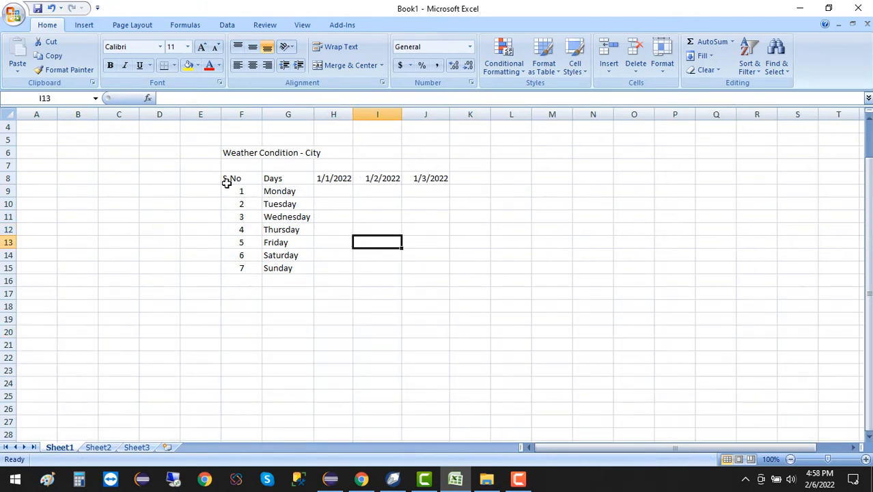
pyautogui.moveTo(229, 181); pyautogui.dragTo(425, 269)
pyautogui.click(174, 66)
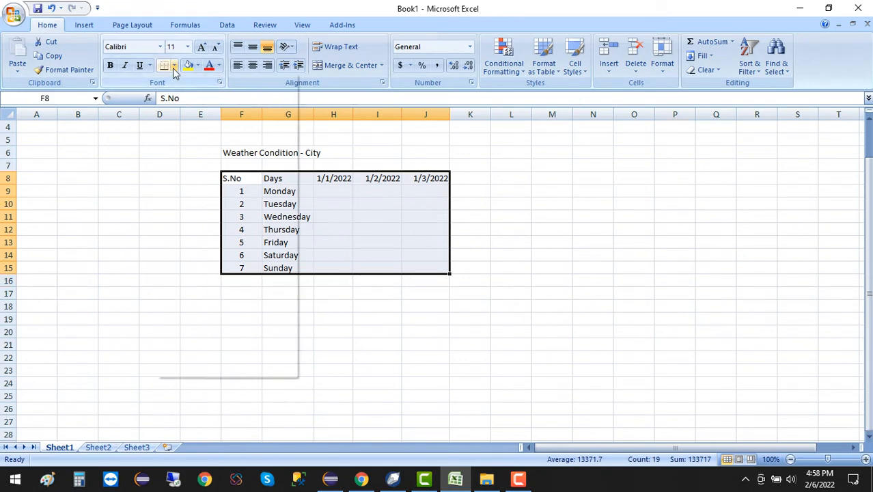
pyautogui.click(171, 166)
pyautogui.click(526, 302)
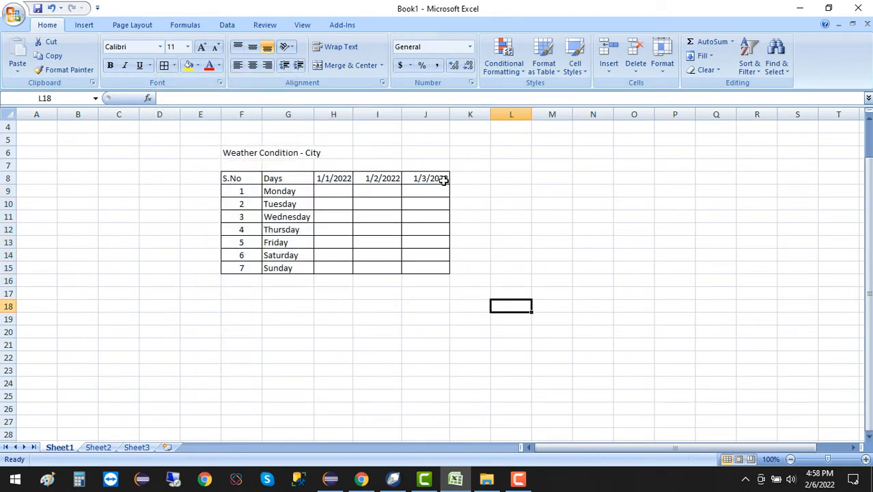
# Shade the header row F8:J8 with a light blue fill.
pyautogui.moveTo(431, 179); pyautogui.dragTo(240, 177)
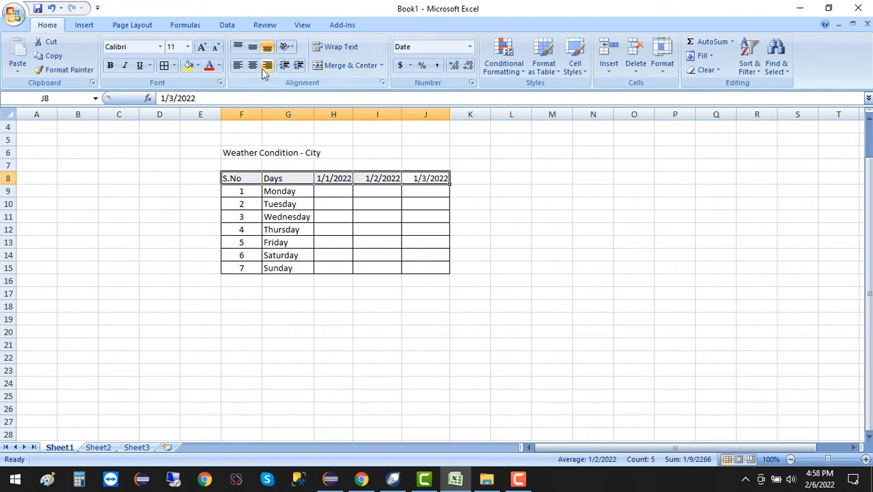
pyautogui.click(197, 65)
pyautogui.click(231, 112)
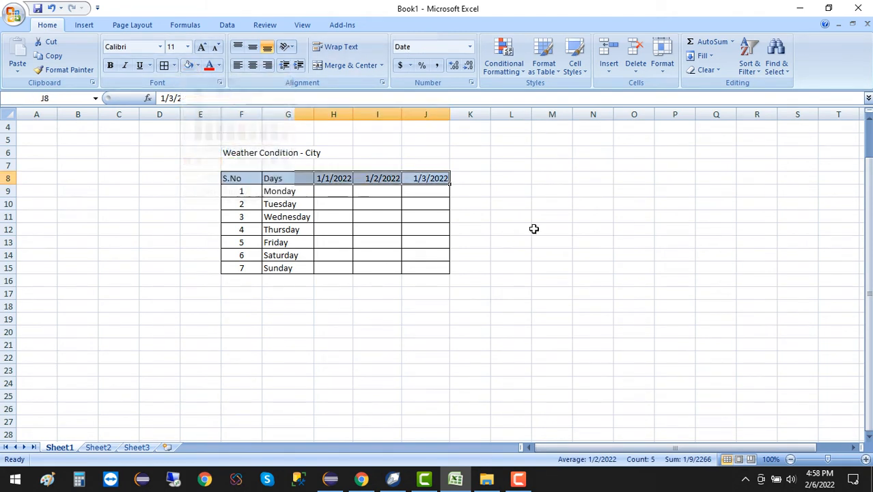
pyautogui.click(532, 228)
# Merge and center the title across F6:J6 and format it bold at font size 16.
pyautogui.moveTo(236, 151); pyautogui.dragTo(403, 146)
pyautogui.click(347, 66)
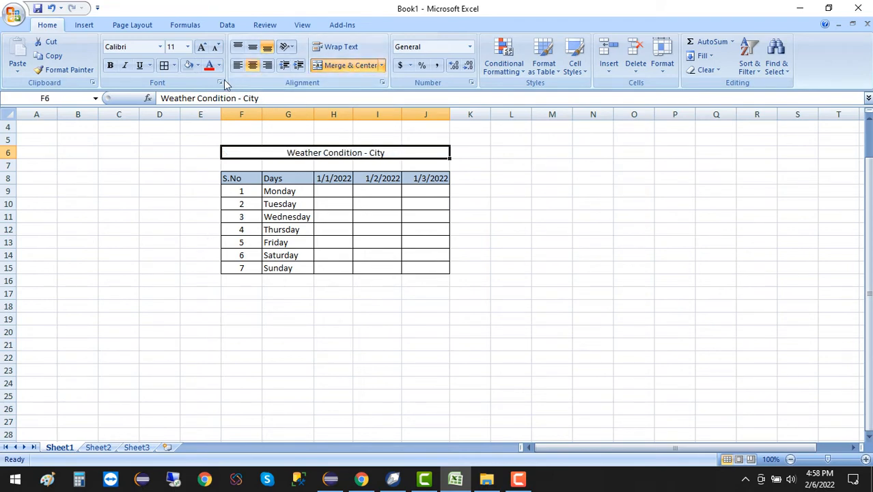
pyautogui.click(110, 64)
pyautogui.click(201, 48)
pyautogui.click(201, 48)
pyautogui.click(200, 48)
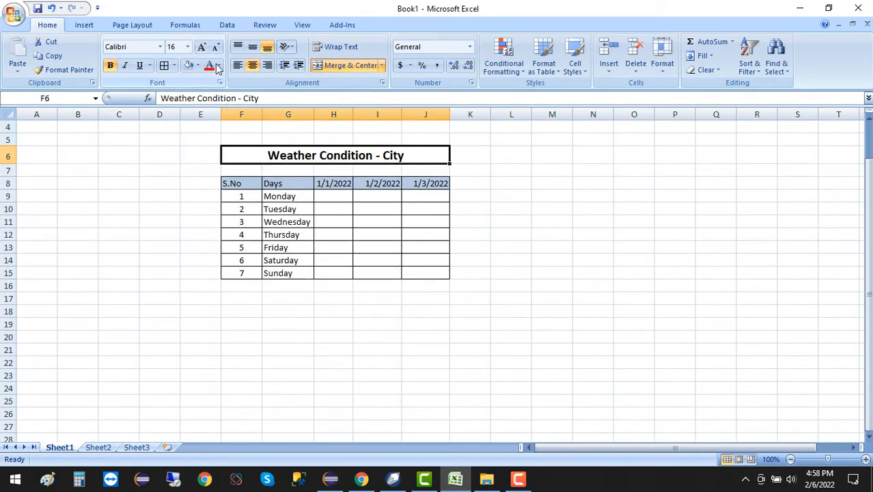
pyautogui.click(507, 258)
pyautogui.click(353, 157)
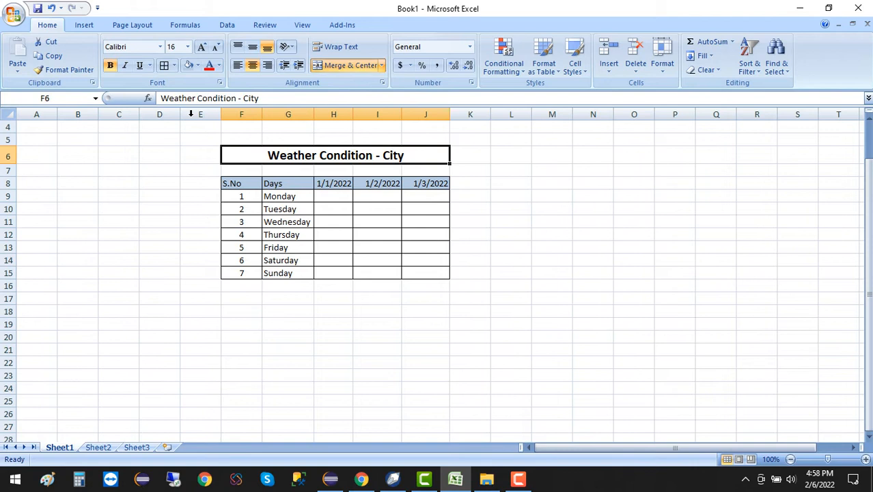
# Shade the merged title F6:J6 with the same light blue fill as the header row.
pyautogui.click(188, 65)
pyautogui.click(605, 299)
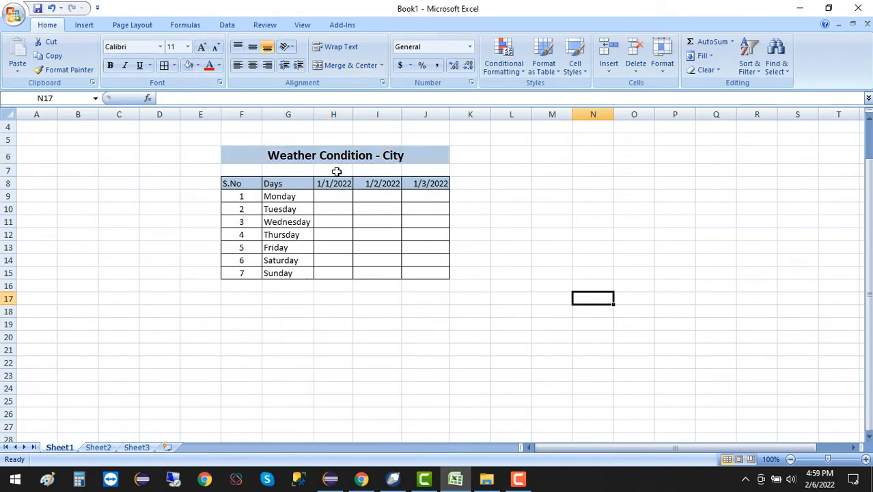
# Widen column H so that the date heading in H8 fits.
pyautogui.keyDown('ctrl'); pyautogui.scroll(1, 361, 146); pyautogui.keyUp('ctrl')
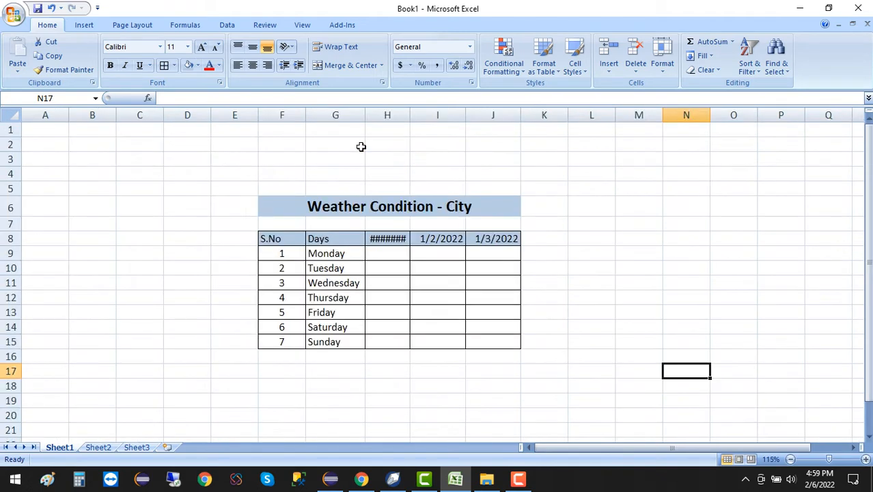
pyautogui.keyDown('ctrl'); pyautogui.scroll(2, 361, 146); pyautogui.keyUp('ctrl')
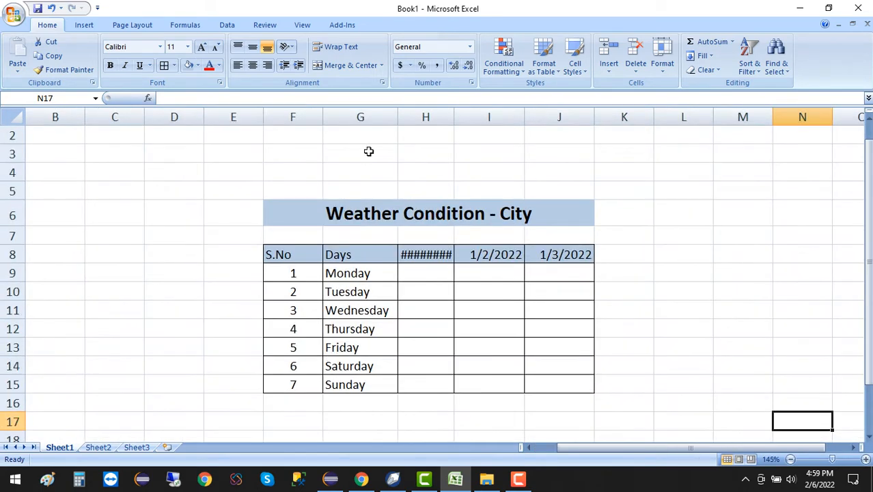
pyautogui.click(855, 447)
pyautogui.click(854, 447)
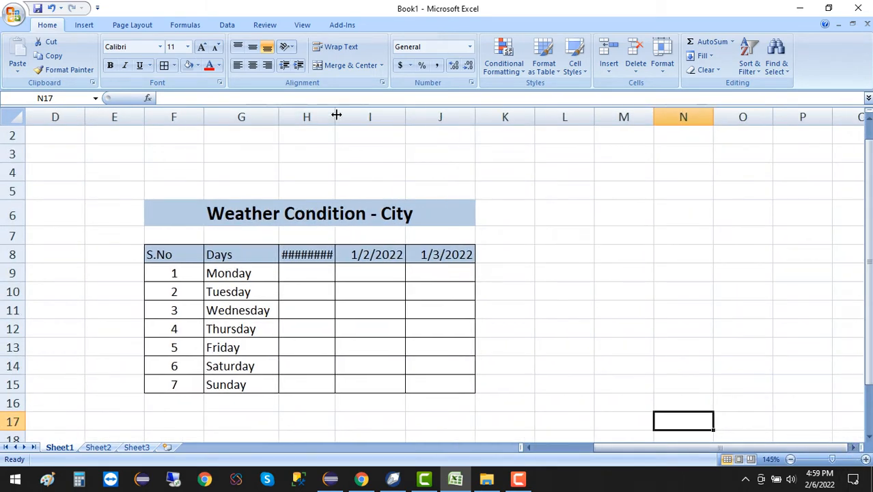
pyautogui.moveTo(335, 115); pyautogui.dragTo(357, 115)
pyautogui.click(604, 283)
# Fill the 1/1/2022 column, H9:H15, with 22, 33, 11, 22, 33, 44 and 33 for Monday through Sunday.
pyautogui.scroll(-1, 423, 233)
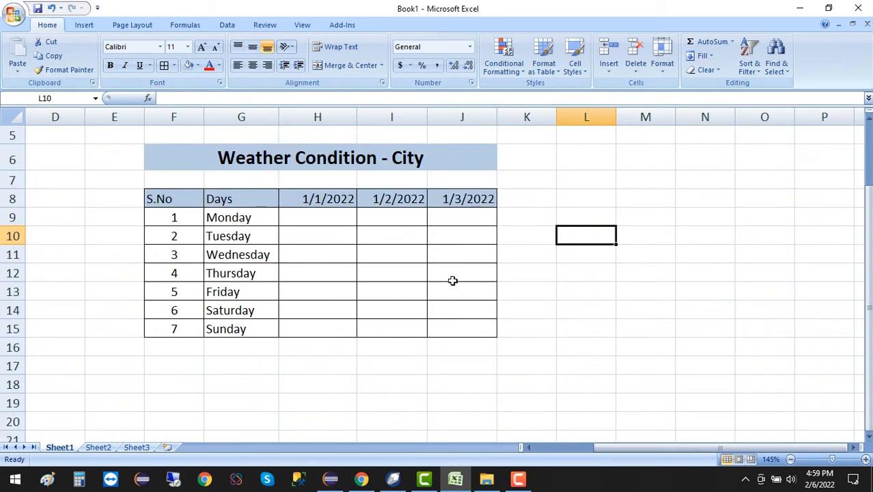
pyautogui.click(573, 338)
pyautogui.click(331, 218)
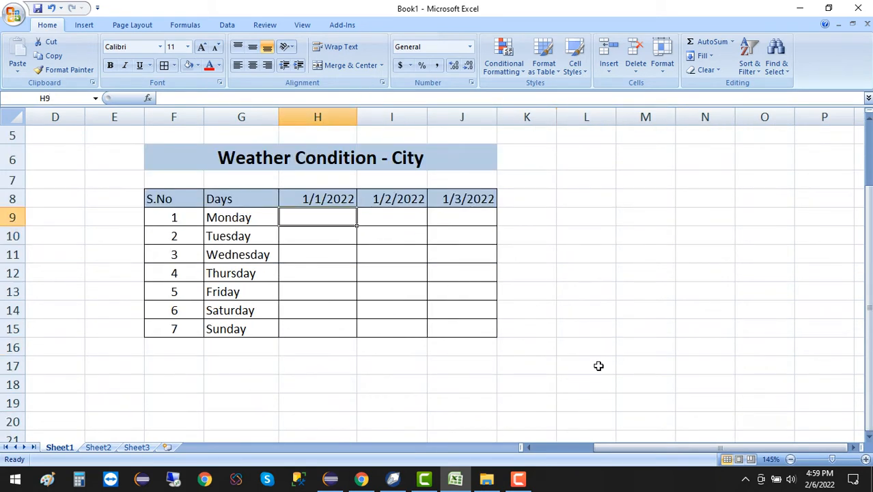
pyautogui.write('22')
pyautogui.press('Return')
pyautogui.write('33')
pyautogui.press('Return')
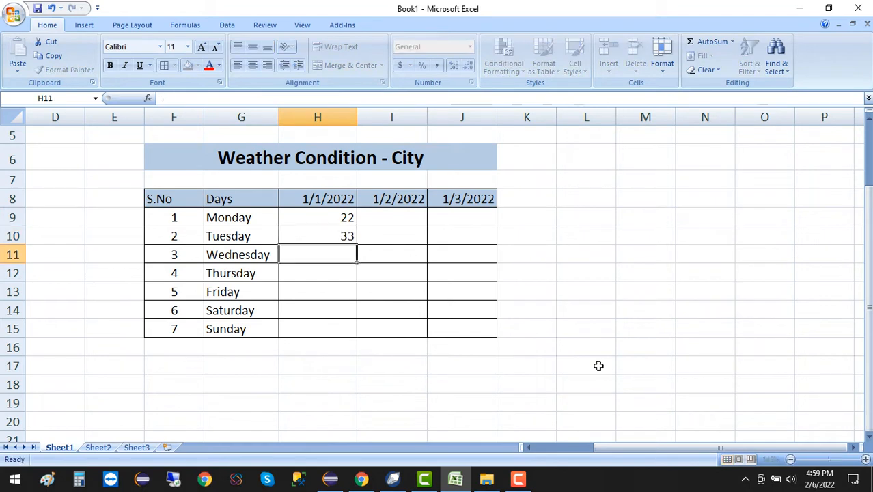
pyautogui.write('11')
pyautogui.press('Return')
pyautogui.write('22')
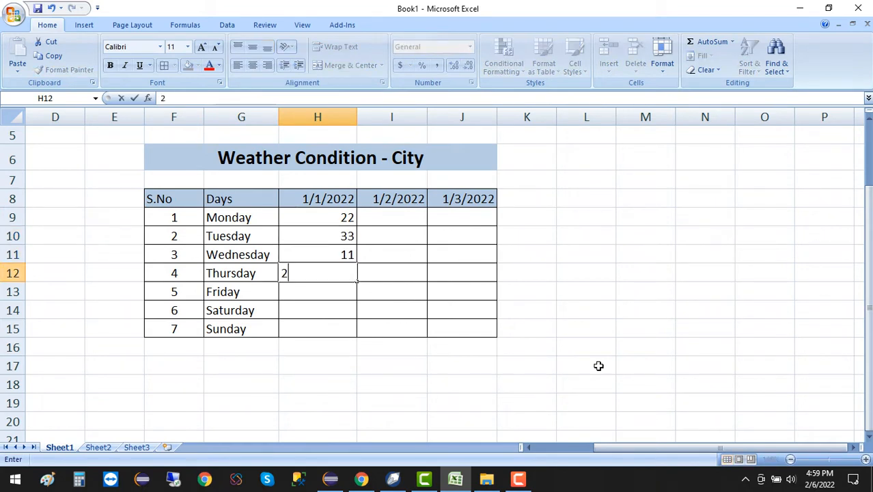
pyautogui.press('Return')
pyautogui.write('33')
pyautogui.press('Return')
pyautogui.write('44')
pyautogui.press('Return')
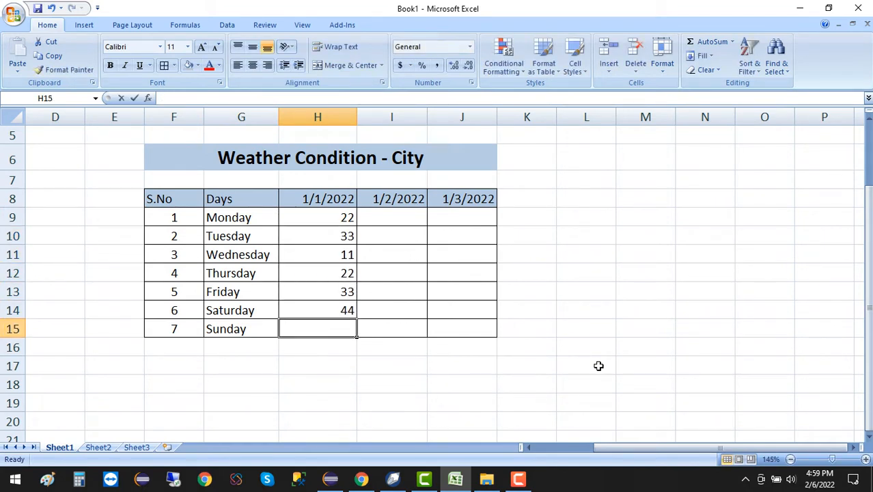
pyautogui.write('33')
pyautogui.press('Tab')
# Fill the 1/2/2022 column, I9:I15, with 12, 23, 23, 33, 22, 11 and 22 for Monday through Sunday.
pyautogui.write('22')
pyautogui.press('Up')
pyautogui.write('11')
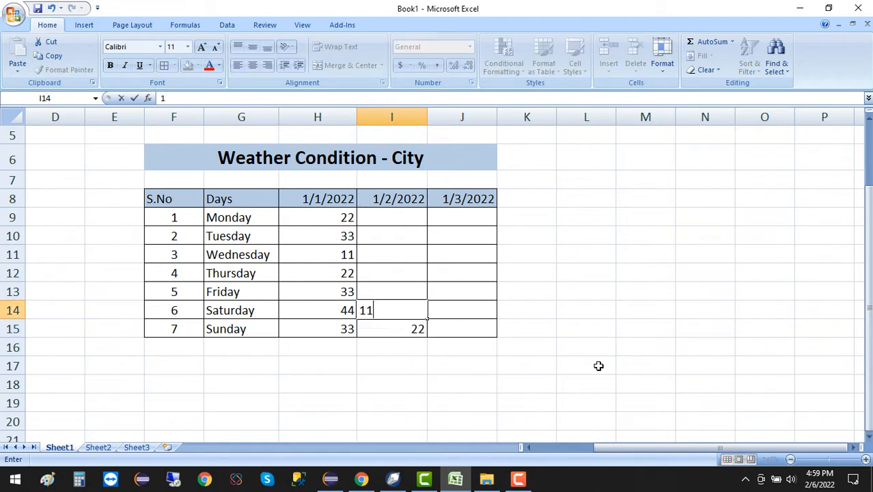
pyautogui.press('Up')
pyautogui.write('22')
pyautogui.press('Up')
pyautogui.write('33')
pyautogui.press('Up')
pyautogui.write('43')
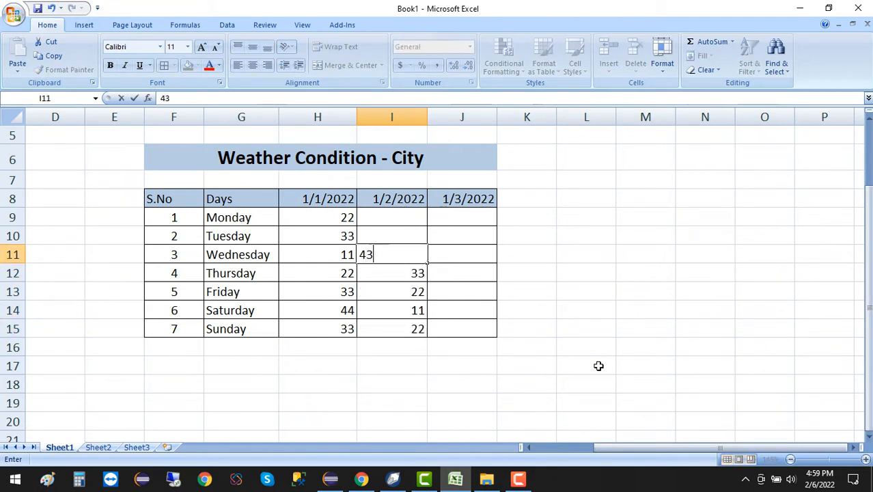
pyautogui.press('Up')
pyautogui.press('Down')
pyautogui.write('23')
pyautogui.press('Up')
pyautogui.write('23')
pyautogui.press('Up')
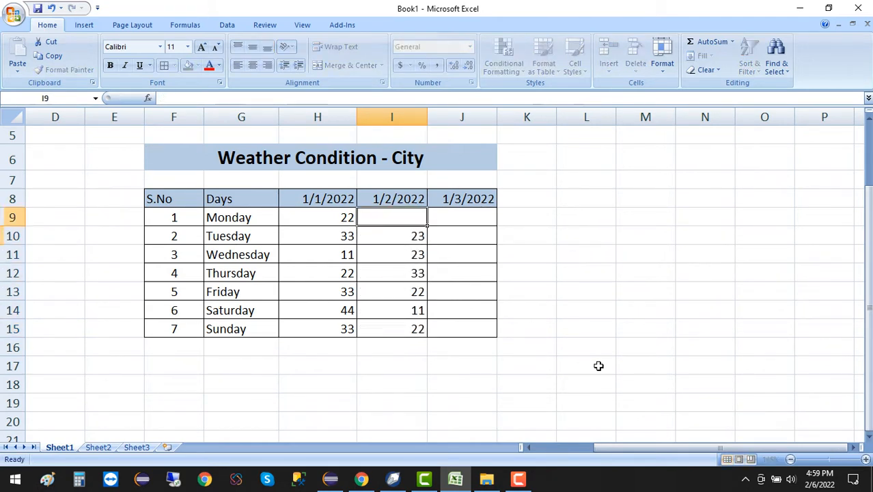
pyautogui.write('12')
pyautogui.press('Right')
# Fill the 1/3/2022 column, J9:J15, with 33, 22, 34, 12, 23, 42 and 23 for Monday through Sunday.
pyautogui.write('33')
pyautogui.press('Down')
pyautogui.write('22')
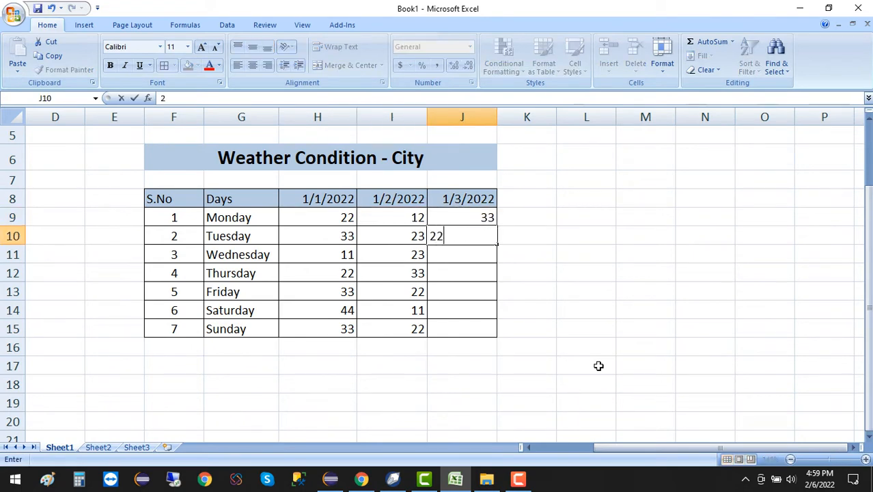
pyautogui.press('Down')
pyautogui.write('34')
pyautogui.press('Down')
pyautogui.write('12')
pyautogui.press('Down')
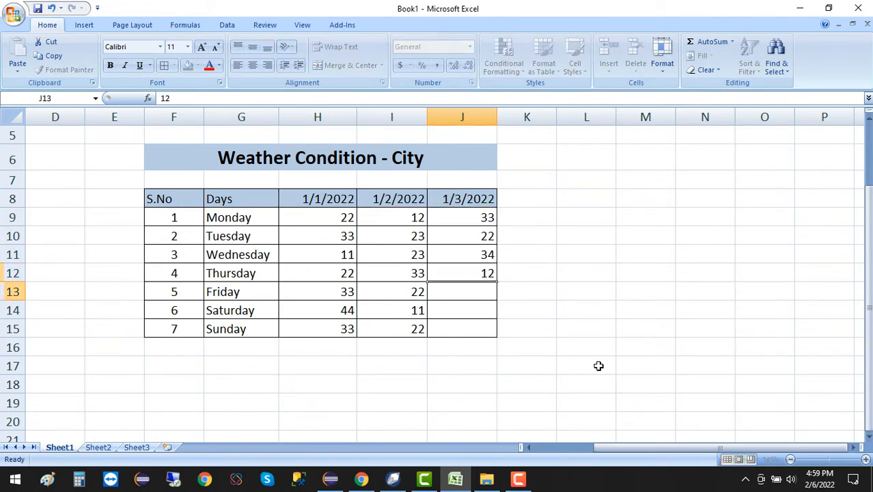
pyautogui.write('23')
pyautogui.press('Down')
pyautogui.write('42')
pyautogui.press('Down')
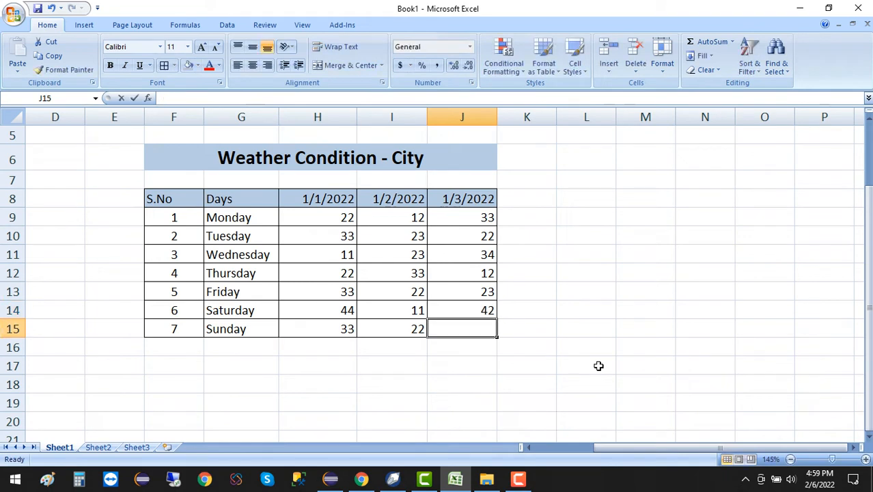
pyautogui.write('23')
pyautogui.press('Right')
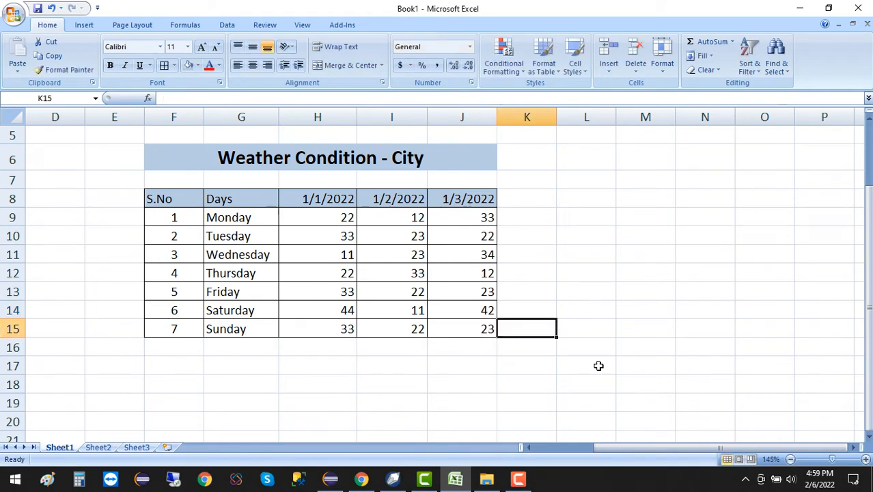
pyautogui.click(329, 249)
pyautogui.click(623, 256)
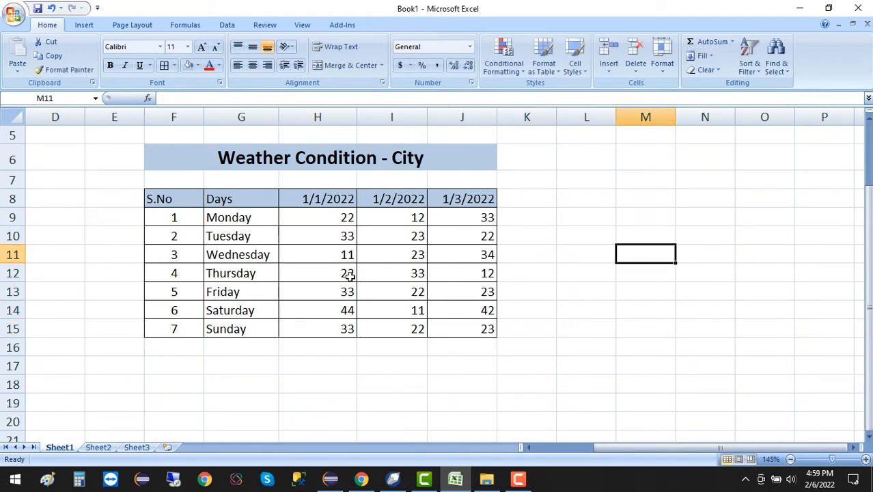
pyautogui.click(558, 236)
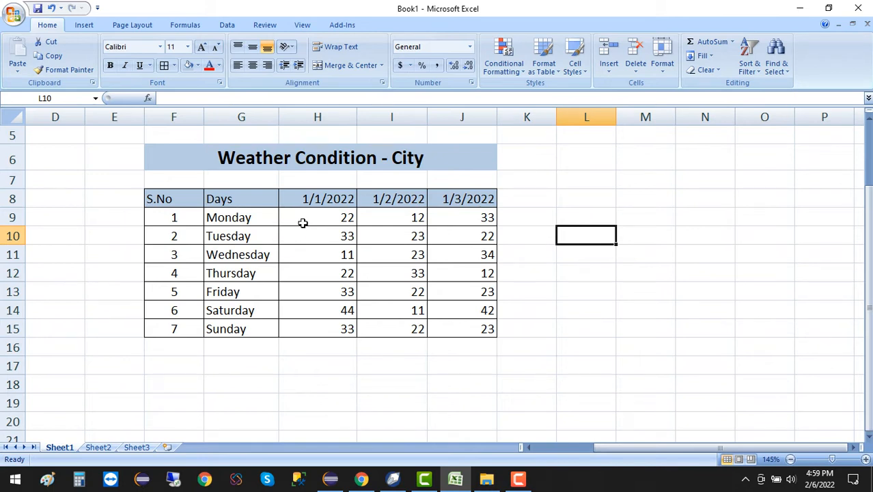
pyautogui.moveTo(304, 218); pyautogui.dragTo(474, 336)
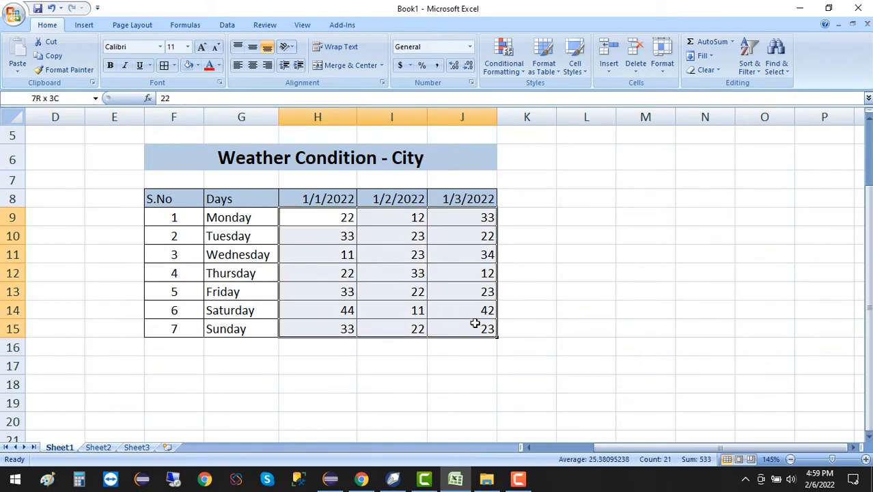
pyautogui.click(612, 330)
# Start a Greater Than highlight rule on the weather values H9:J15 with a threshold of 30.
pyautogui.moveTo(322, 219); pyautogui.dragTo(472, 330)
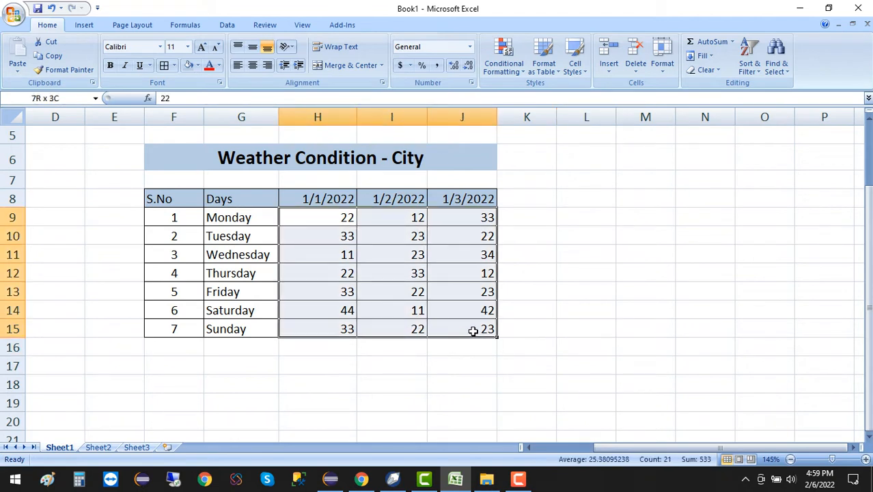
pyautogui.click(513, 74)
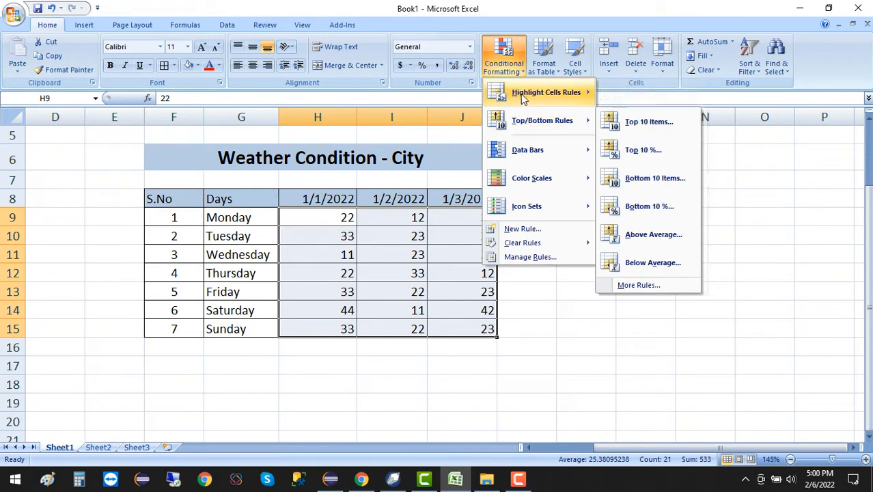
pyautogui.moveTo(521, 94)
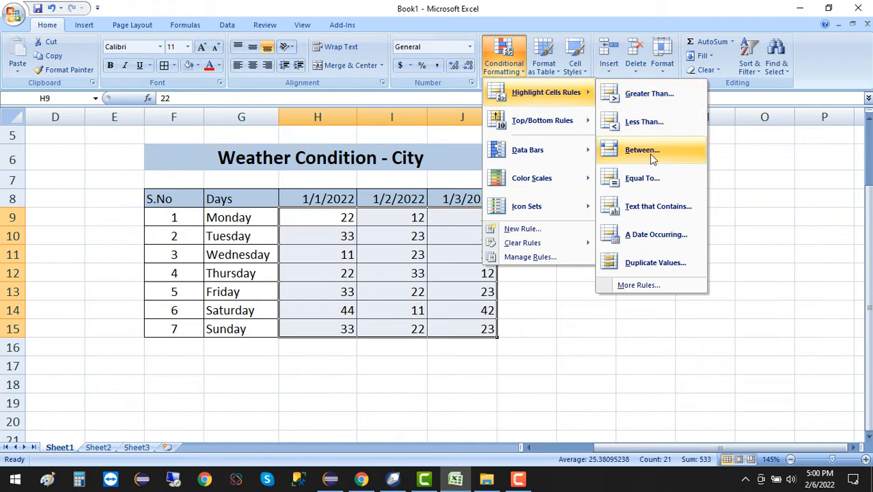
pyautogui.click(632, 94)
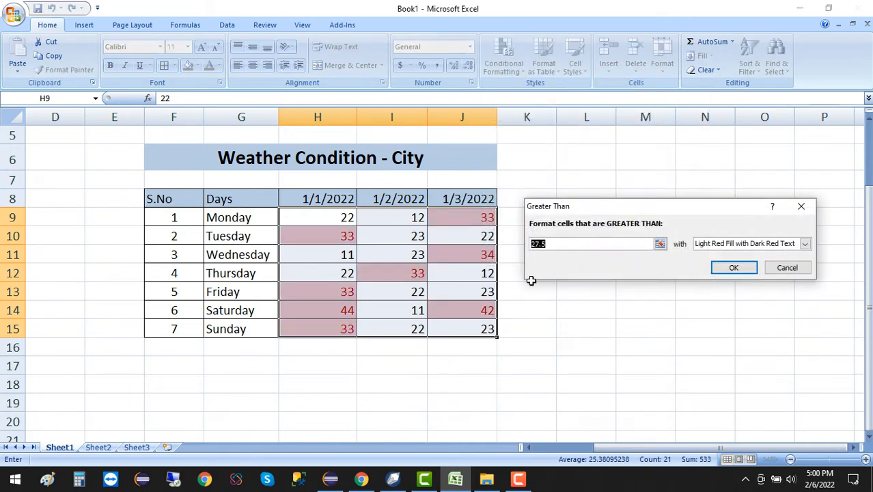
pyautogui.moveTo(568, 242); pyautogui.dragTo(451, 241)
pyautogui.write('30')
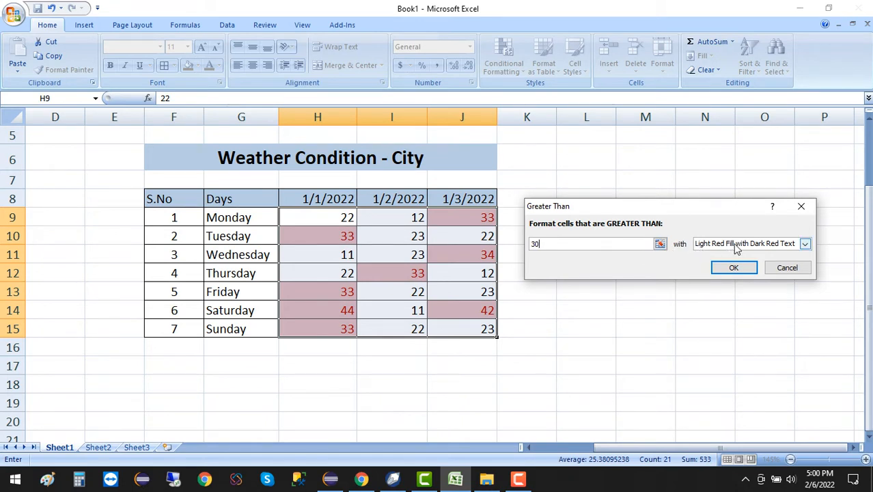
# Try the Red Text and Red Border preset formats for the Greater Than rule.
pyautogui.click(783, 245)
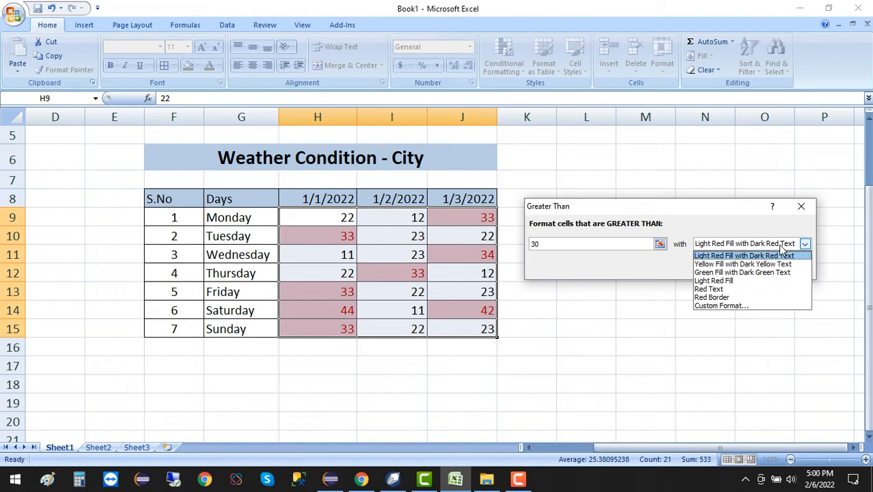
pyautogui.click(717, 289)
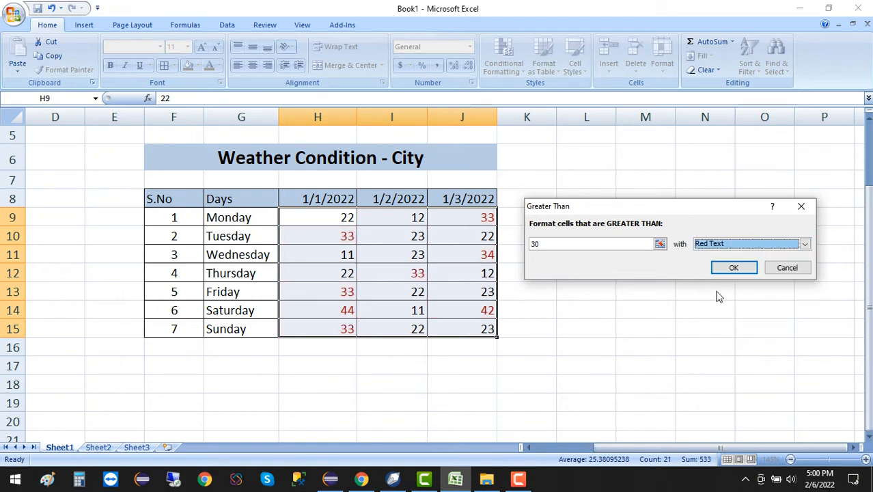
pyautogui.click(726, 247)
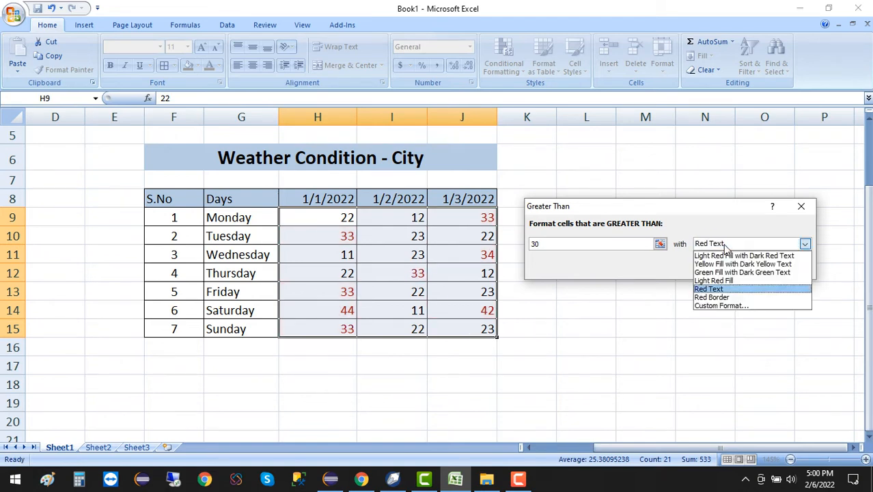
pyautogui.click(714, 298)
# Give the Greater Than rule a custom format with a red font color and apply it to H9:J15.
pyautogui.click(722, 246)
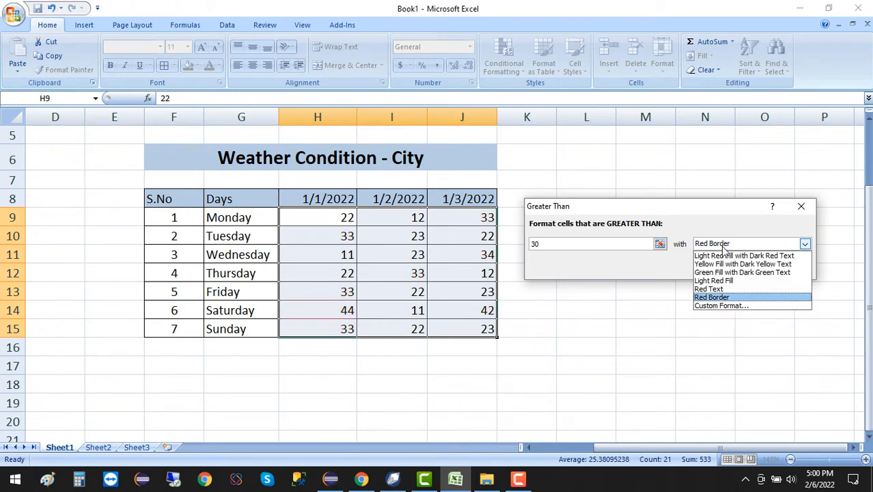
pyautogui.click(723, 306)
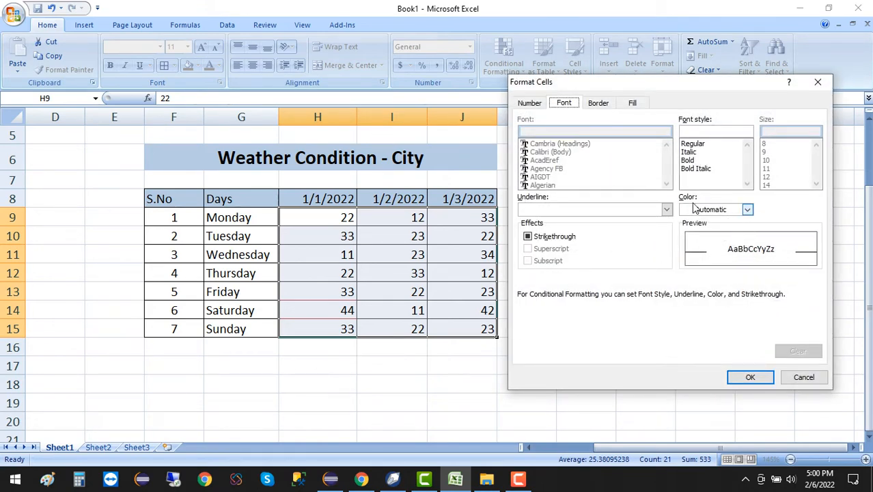
pyautogui.click(723, 211)
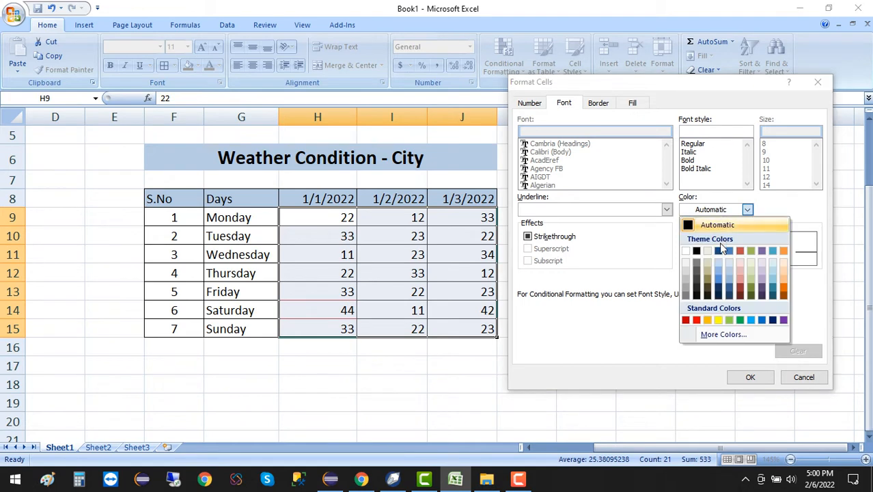
pyautogui.click(698, 321)
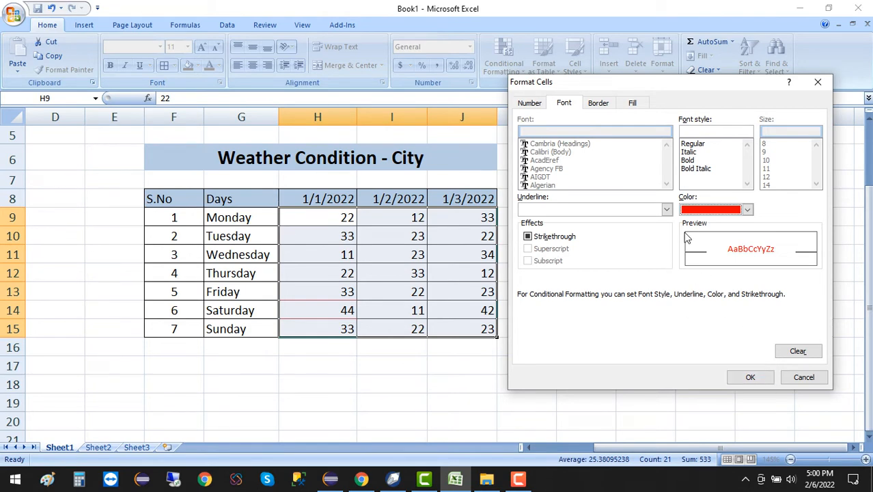
pyautogui.moveTo(639, 89)
pyautogui.mouseDown()
pyautogui.moveTo(702, 314)
pyautogui.moveTo(645, 78)
pyautogui.mouseUp()
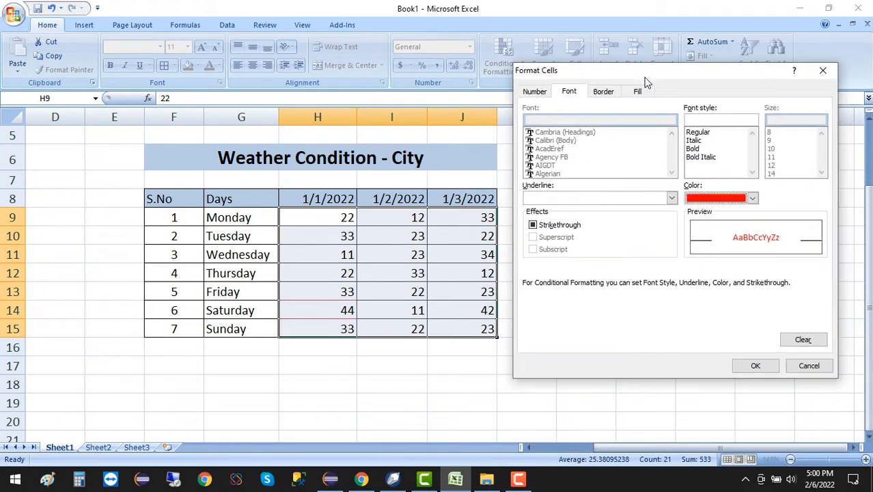
pyautogui.click(755, 366)
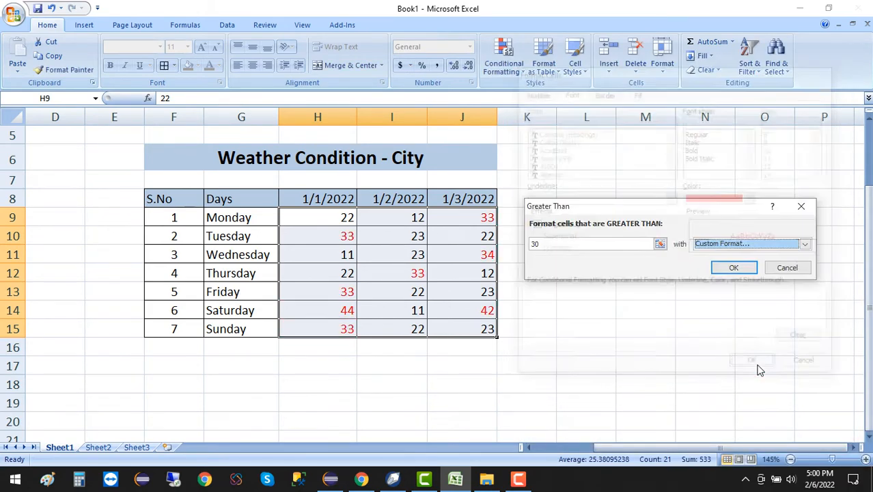
pyautogui.click(729, 268)
pyautogui.click(604, 276)
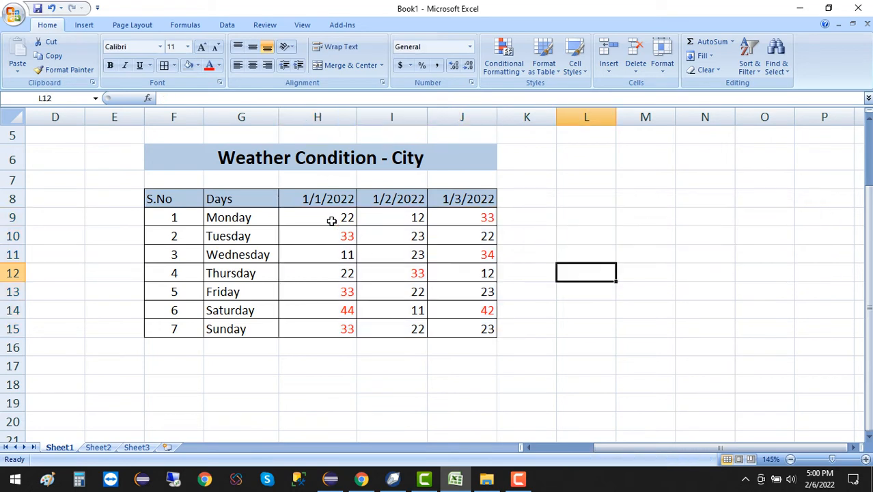
# Set Wednesday's 1/3/2022 value in cell J11 to 29.
pyautogui.moveTo(331, 220); pyautogui.dragTo(459, 325)
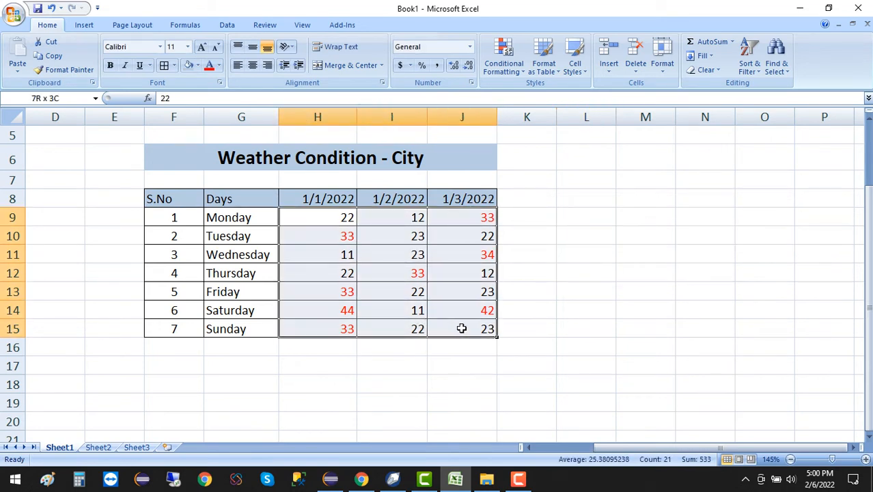
pyautogui.click(402, 354)
pyautogui.moveTo(342, 295); pyautogui.dragTo(351, 332)
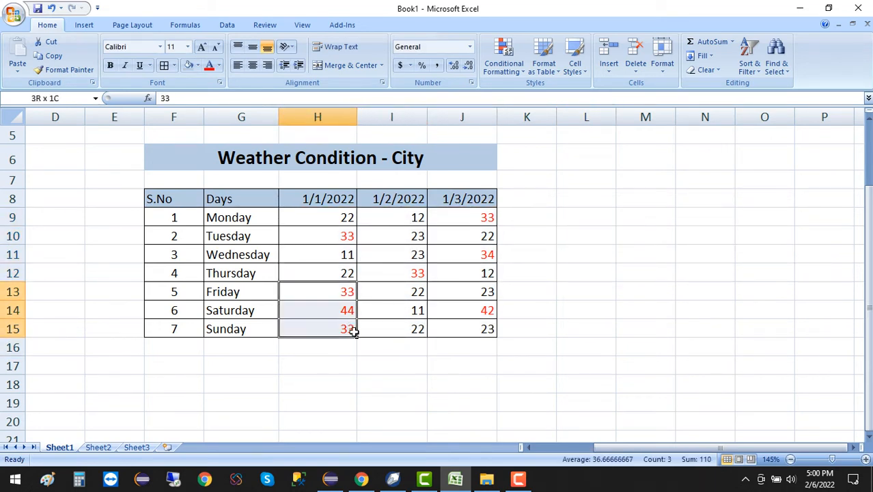
pyautogui.click(488, 234)
pyautogui.click(487, 251)
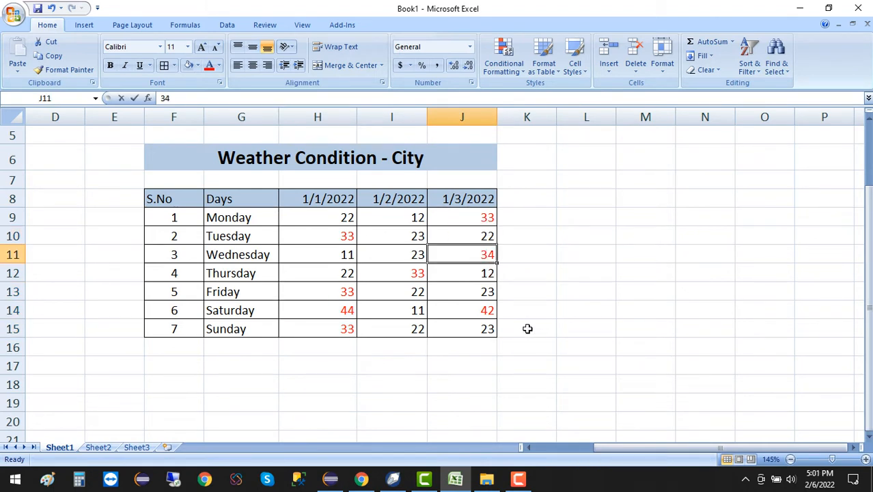
pyautogui.write('29')
pyautogui.click(559, 320)
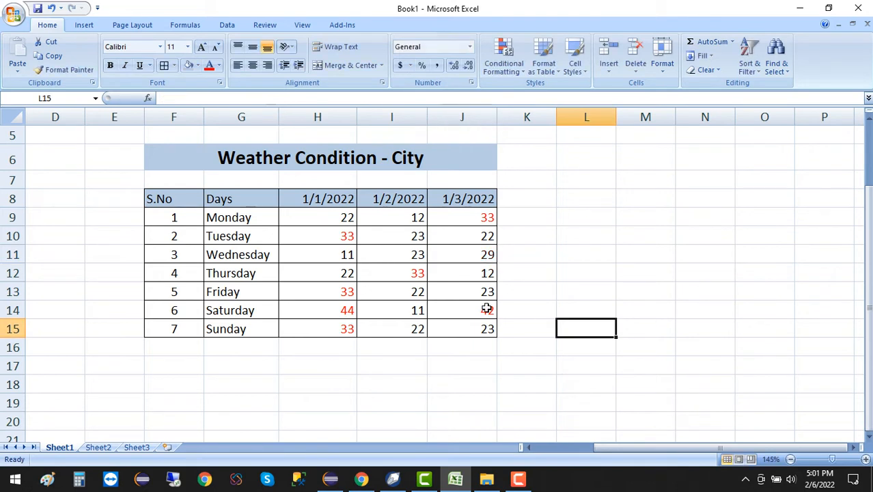
# Start a Between highlight rule on the weather values H9:J15.
pyautogui.moveTo(326, 210); pyautogui.dragTo(462, 332)
pyautogui.click(509, 65)
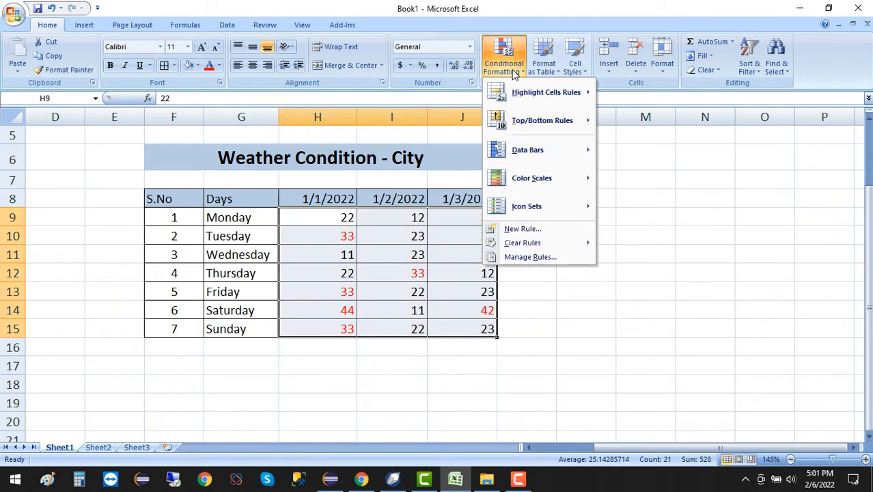
pyautogui.moveTo(554, 91)
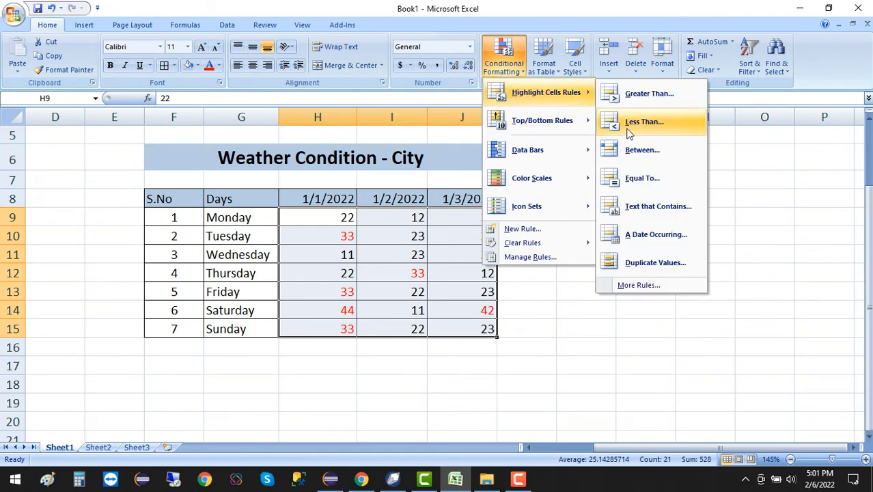
pyautogui.moveTo(554, 95)
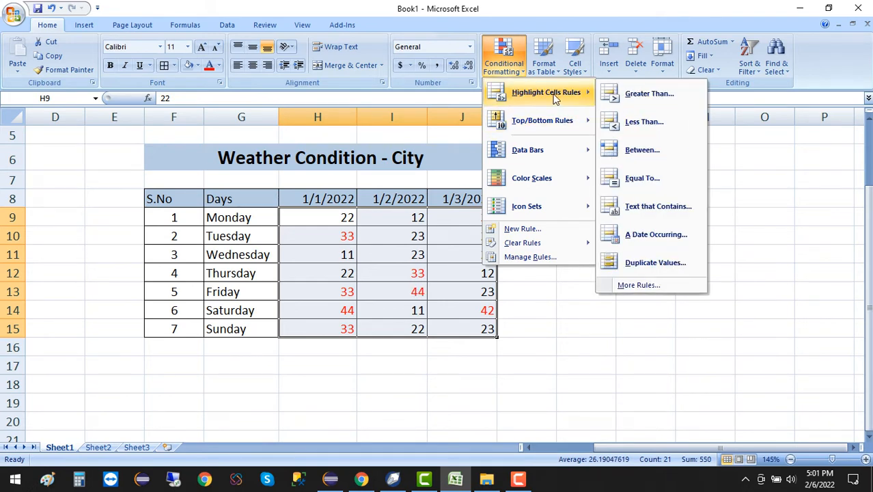
pyautogui.click(652, 154)
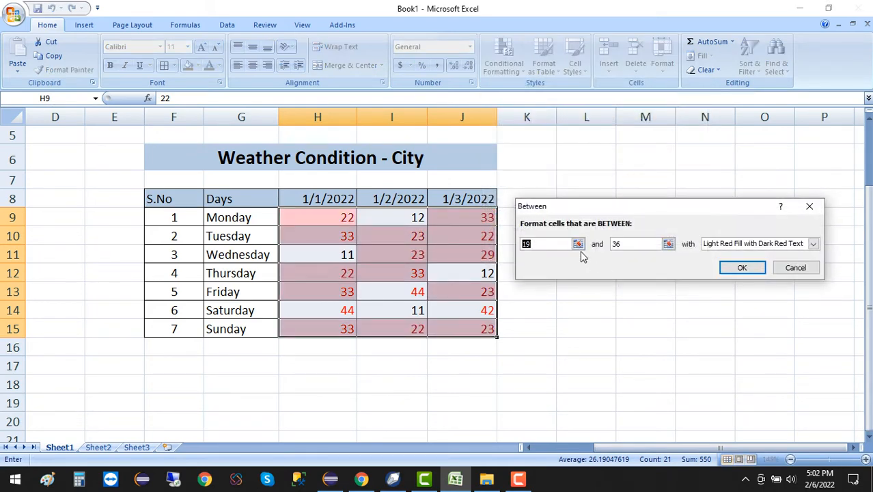
# Try a custom format with bold, single-underlined orange text for the Between rule and discard the rule.
pyautogui.click(743, 246)
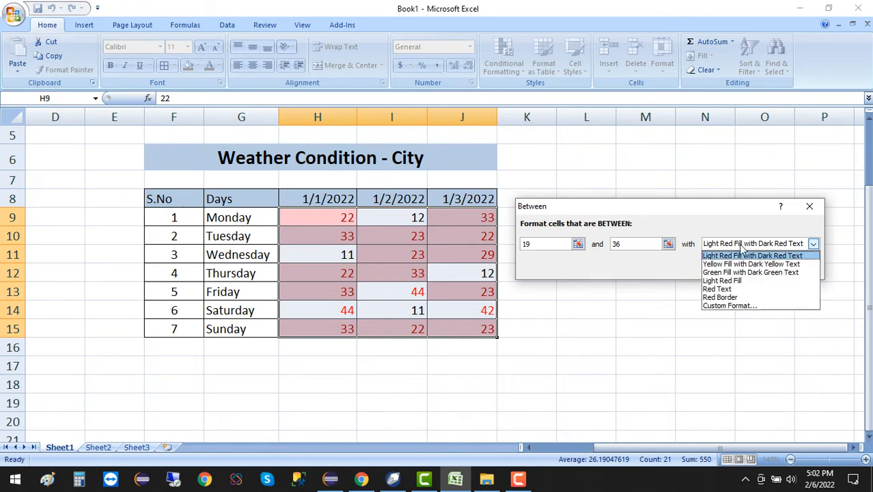
pyautogui.click(733, 306)
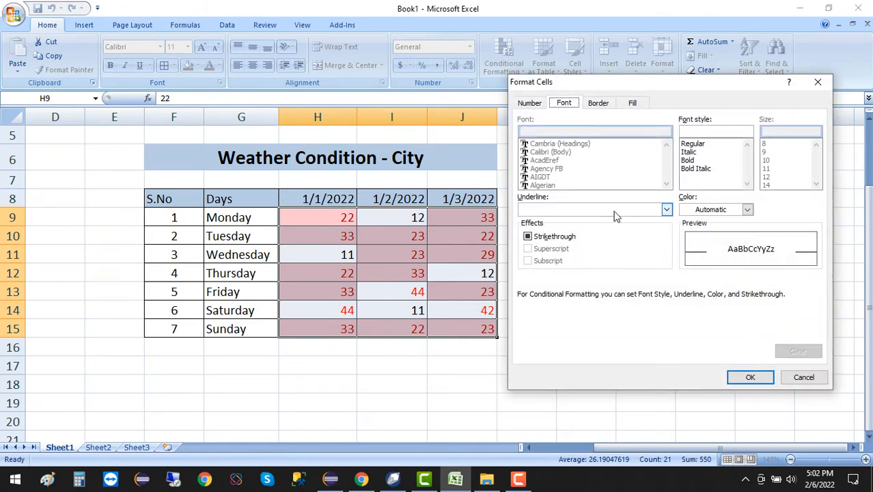
pyautogui.click(651, 210)
pyautogui.click(536, 231)
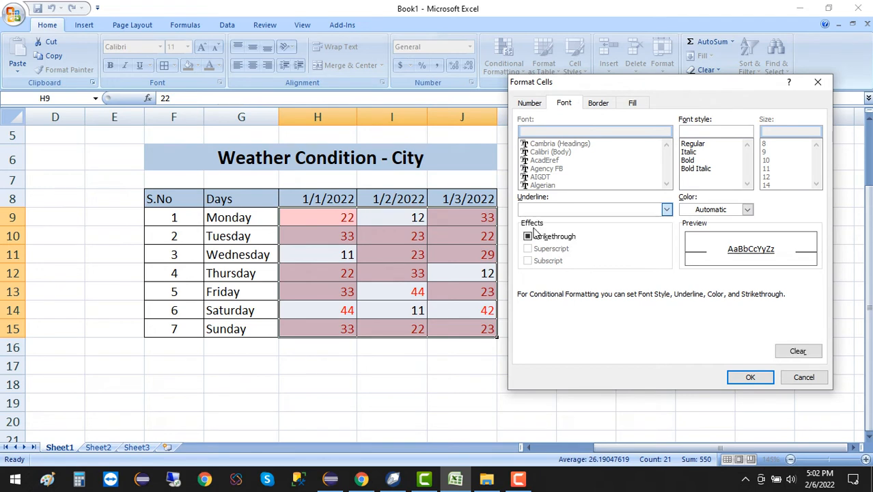
pyautogui.click(744, 210)
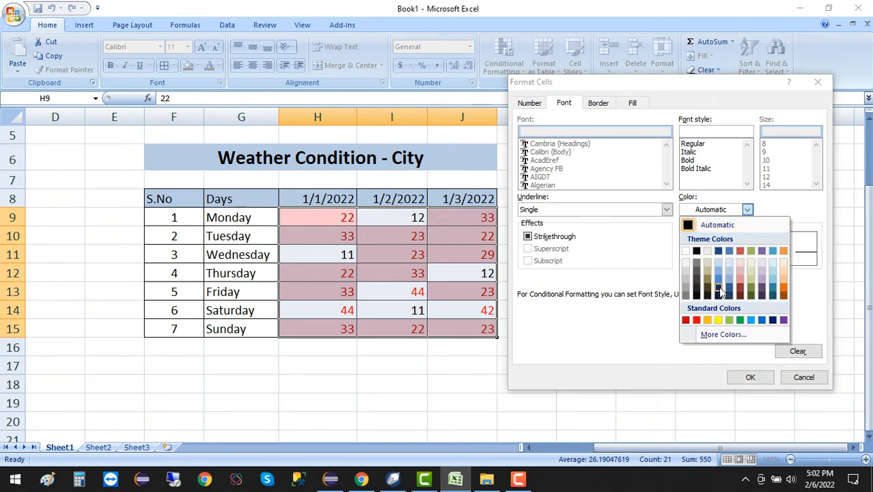
pyautogui.click(707, 320)
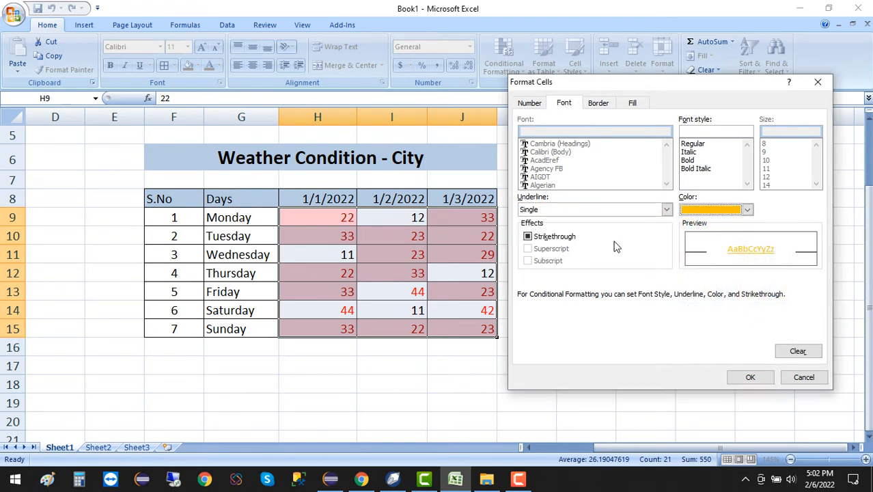
pyautogui.click(688, 160)
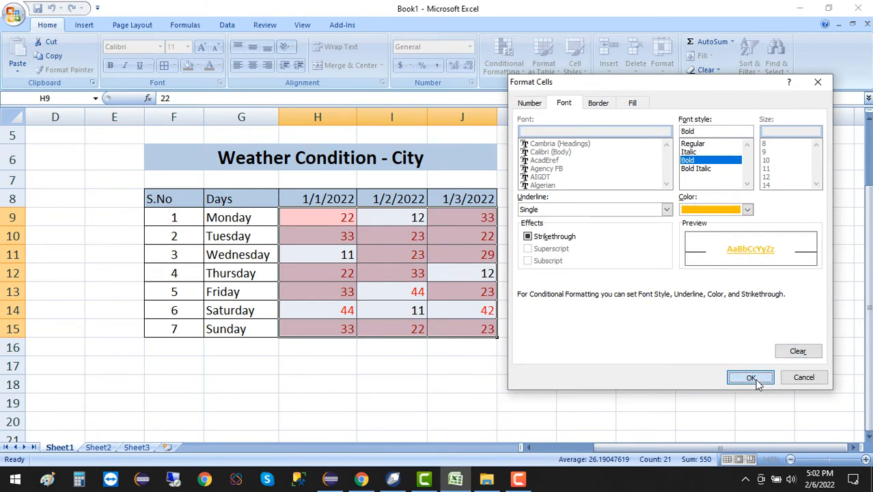
pyautogui.click(751, 380)
pyautogui.click(795, 268)
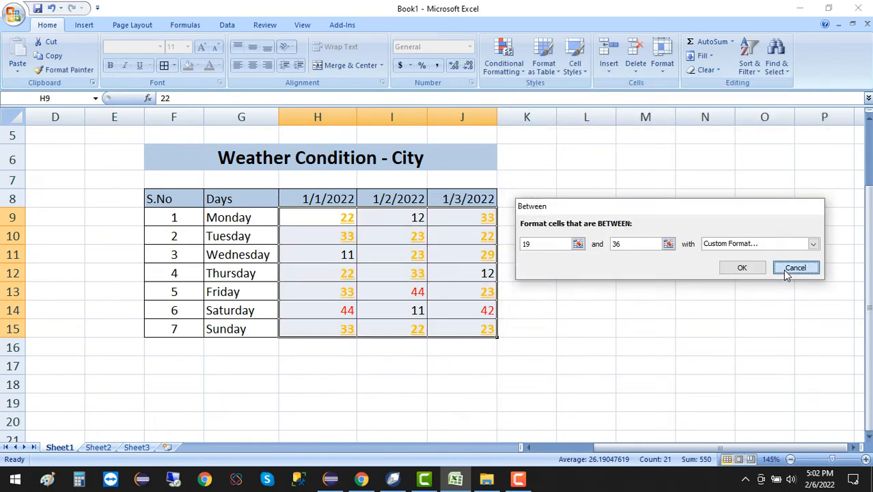
# Try green data bars on the weather values H9:J15.
pyautogui.click(512, 70)
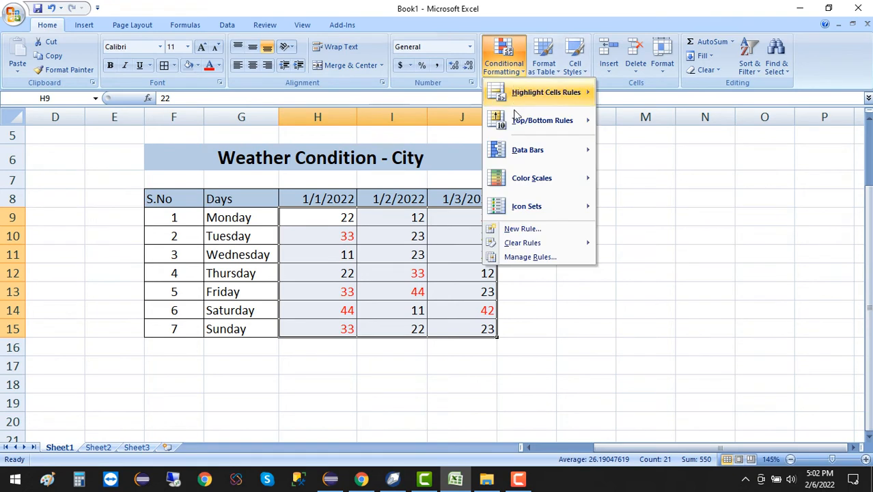
pyautogui.moveTo(536, 129)
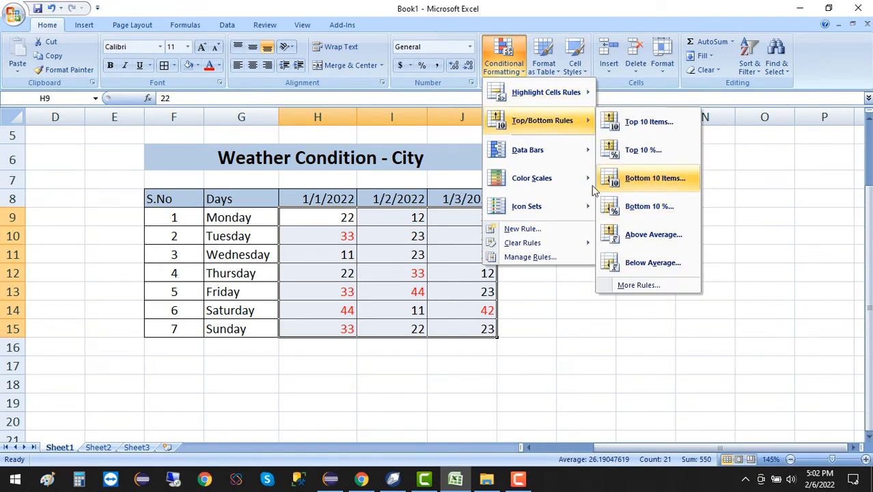
pyautogui.moveTo(548, 155)
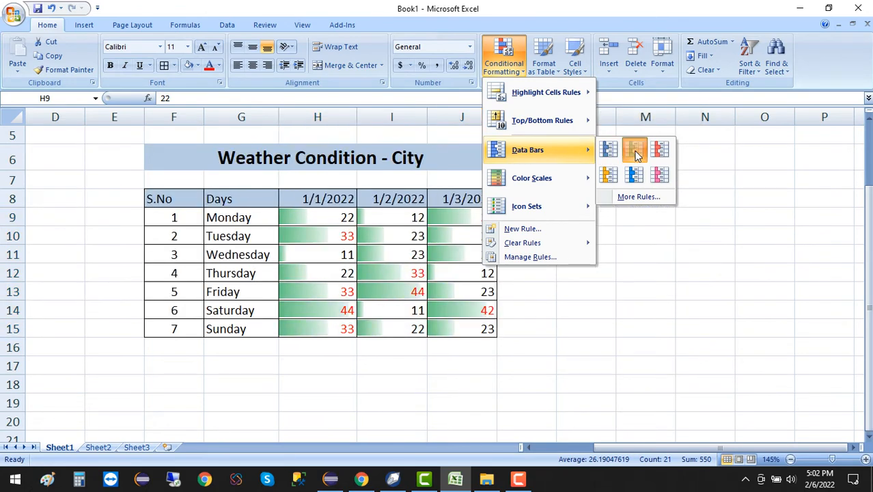
pyautogui.click(635, 149)
pyautogui.click(600, 290)
# Compare the green data bars with their cell values and undo the data bars on H9:J15.
pyautogui.click(320, 220)
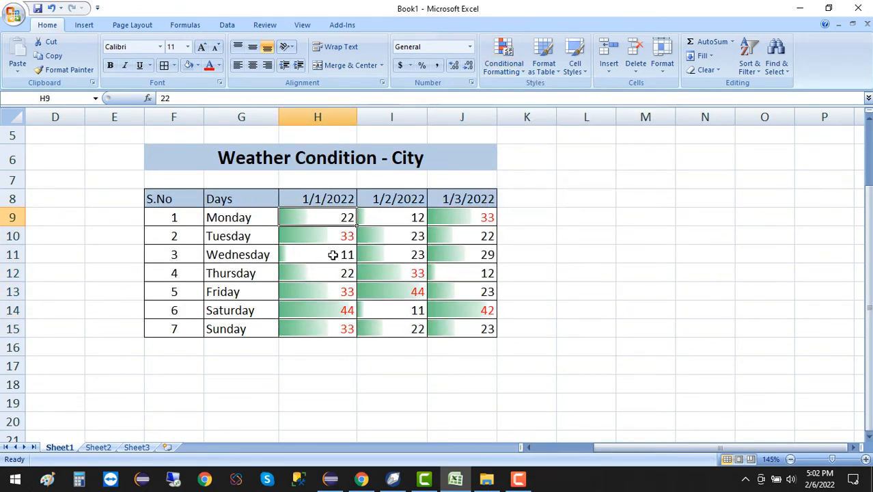
pyautogui.click(299, 258)
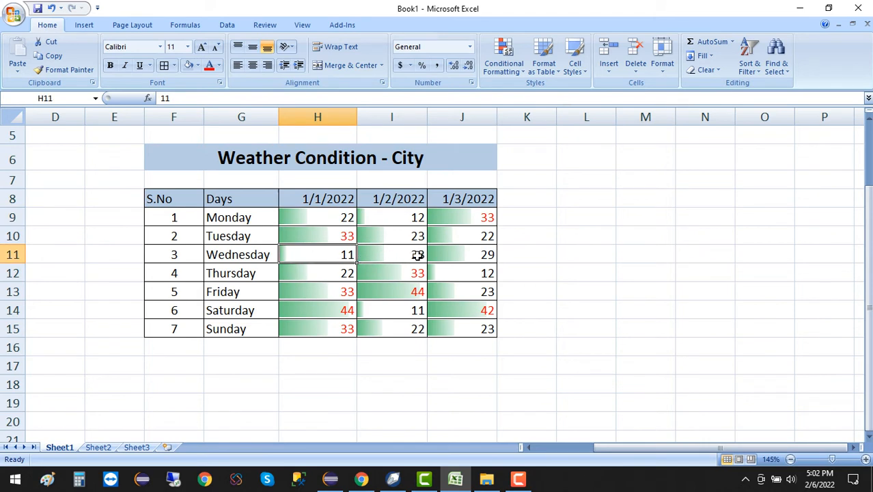
pyautogui.click(317, 272)
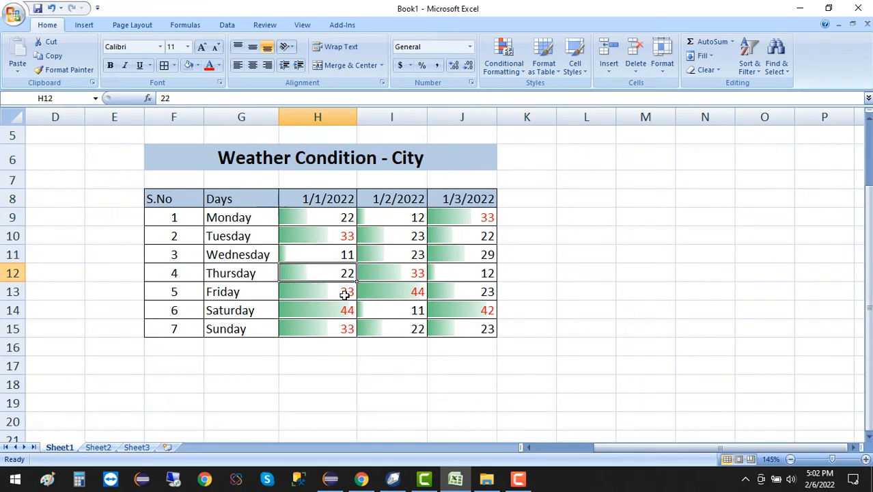
pyautogui.click(390, 308)
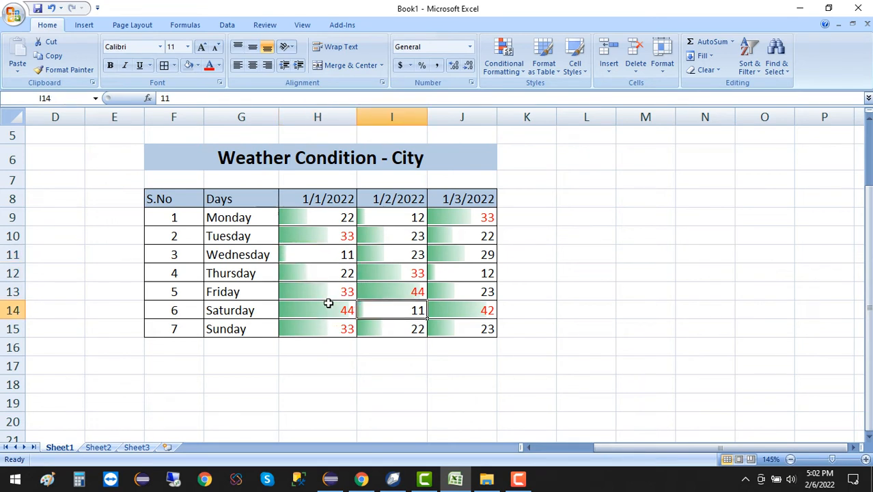
pyautogui.moveTo(327, 299); pyautogui.dragTo(322, 330)
pyautogui.click(527, 366)
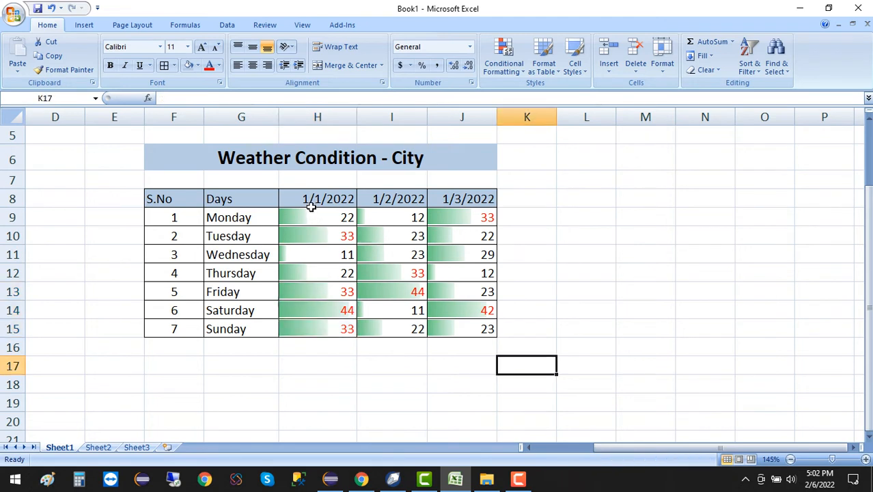
pyautogui.hotkey('ctrl', 'z')
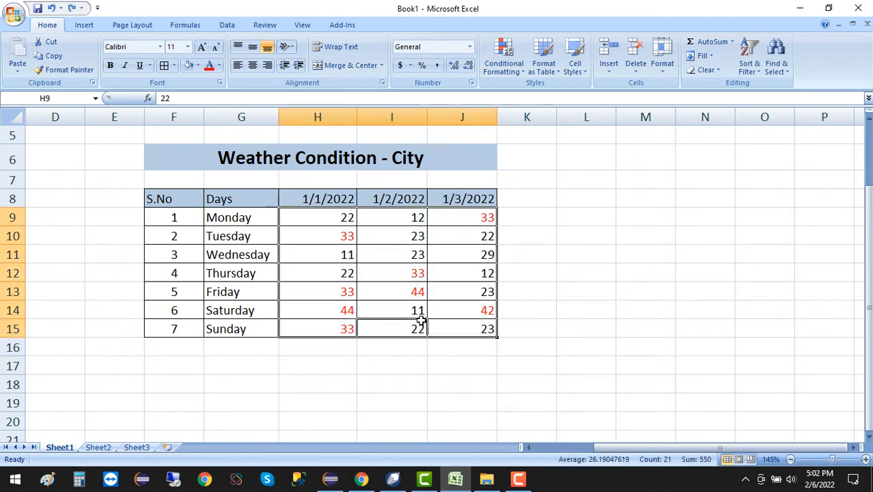
# Add pink data bars to the 1/1/2022 values in H9:H15.
pyautogui.click(416, 327)
pyautogui.moveTo(317, 217); pyautogui.dragTo(326, 329)
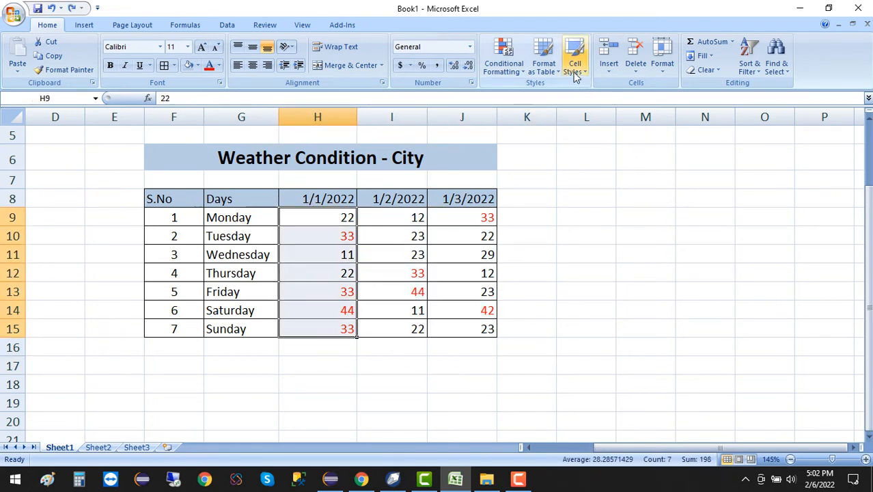
pyautogui.click(511, 63)
pyautogui.moveTo(541, 155)
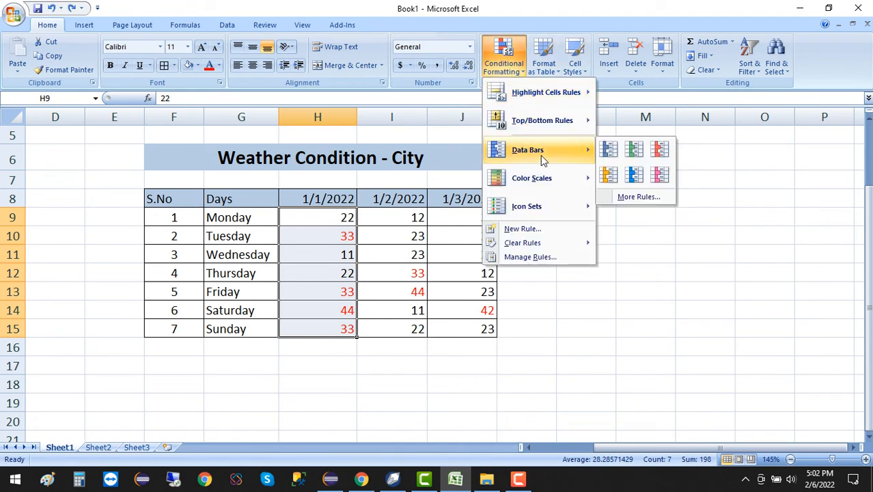
pyautogui.click(660, 179)
pyautogui.click(588, 233)
pyautogui.click(403, 216)
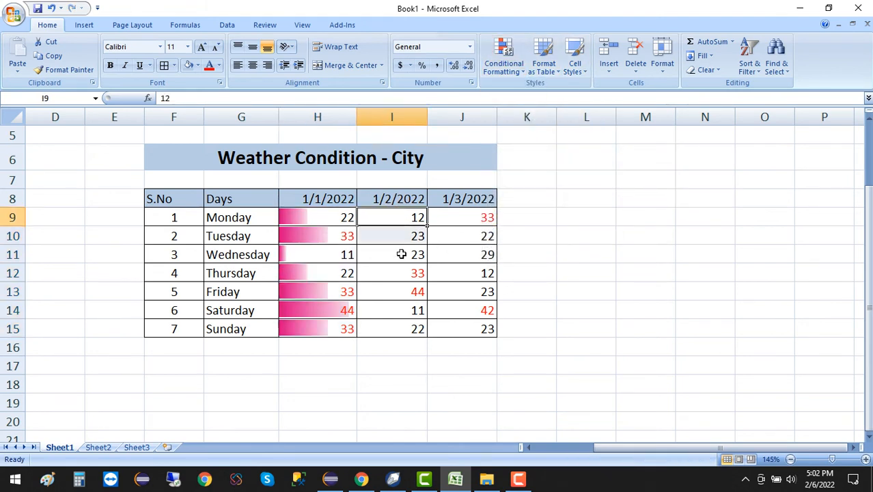
pyautogui.moveTo(402, 254); pyautogui.dragTo(405, 330)
pyautogui.click(586, 217)
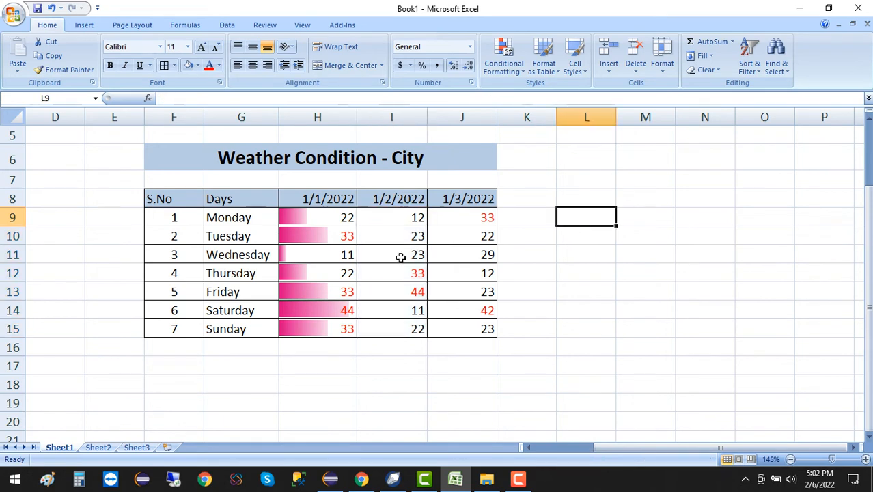
pyautogui.moveTo(335, 216); pyautogui.dragTo(409, 297)
pyautogui.click(492, 345)
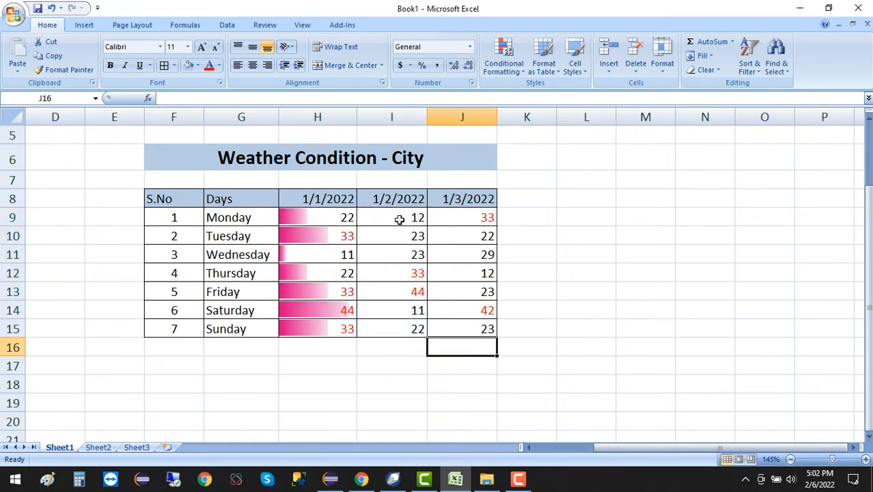
# Apply the black-rimmed three traffic lights icon set to the 1/2/2022 values in I9:I15.
pyautogui.moveTo(400, 217); pyautogui.dragTo(403, 330)
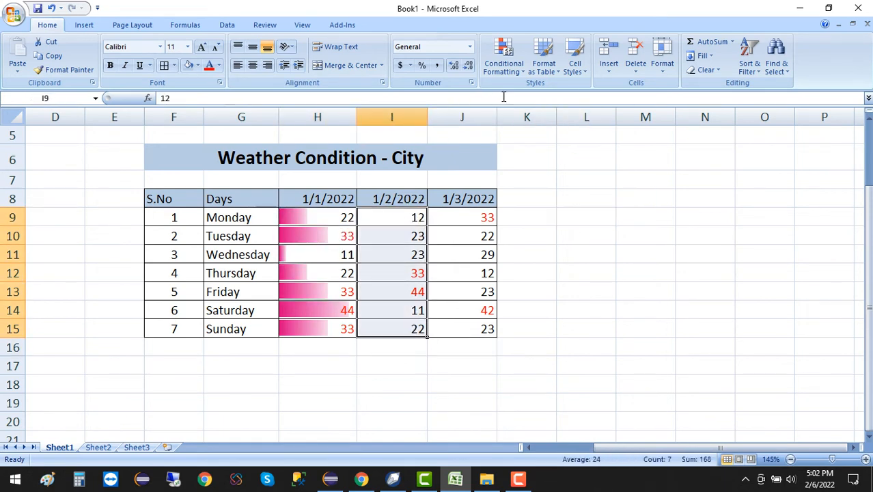
pyautogui.click(507, 63)
pyautogui.moveTo(559, 159)
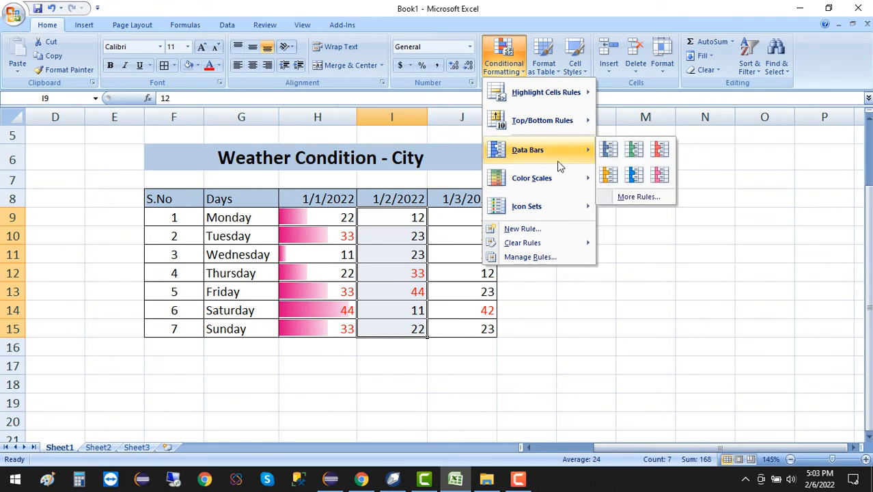
pyautogui.moveTo(560, 181)
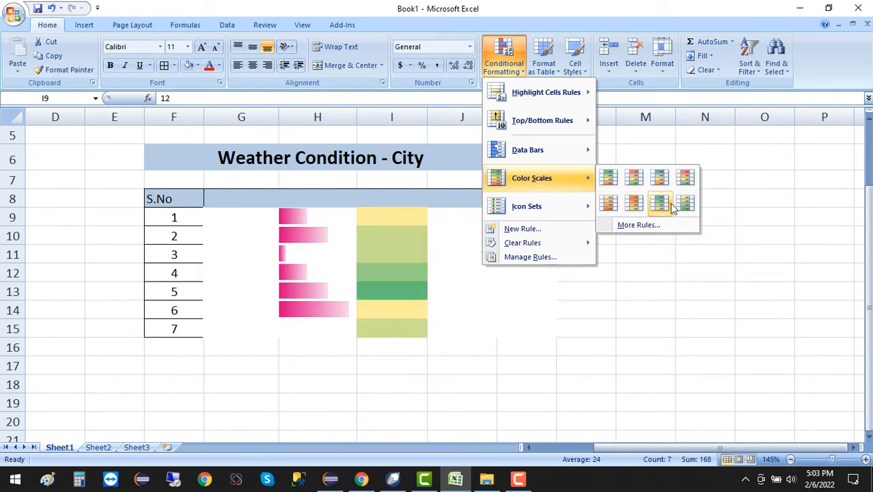
pyautogui.moveTo(535, 213)
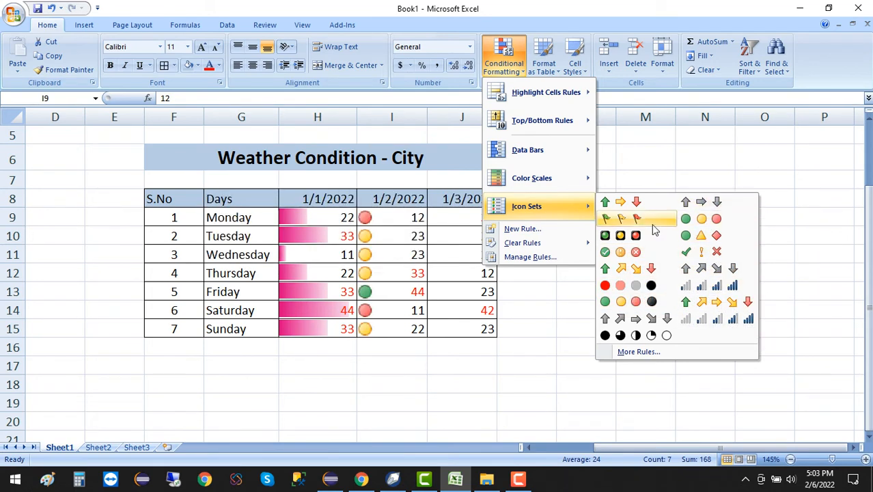
pyautogui.click(620, 235)
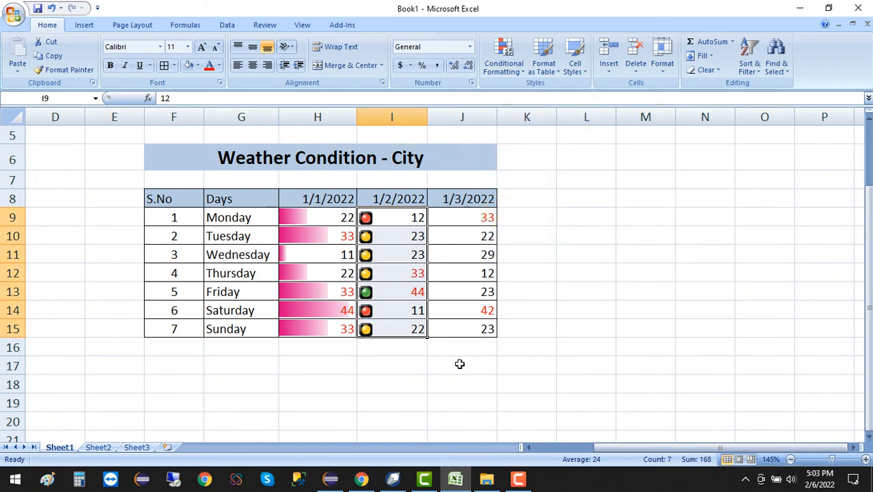
pyautogui.click(460, 364)
pyautogui.click(414, 309)
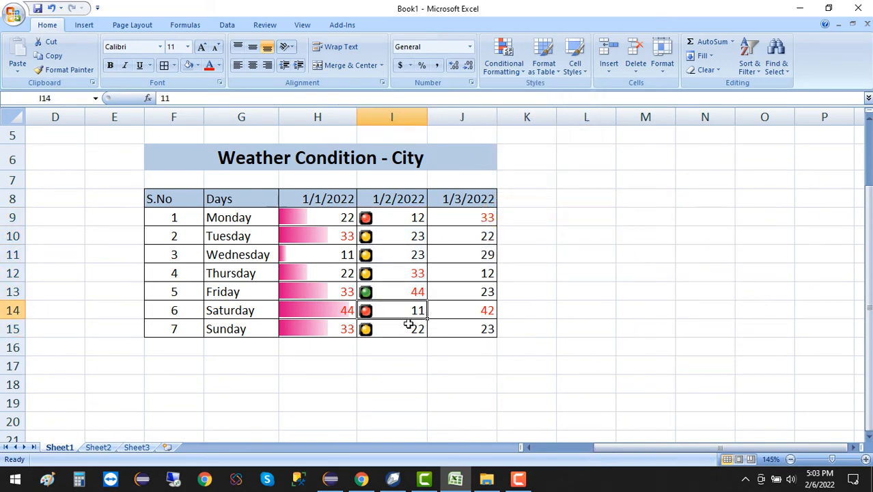
# Compare the traffic light icons with their cell values in the 1/2/2022 column.
pyautogui.click(432, 351)
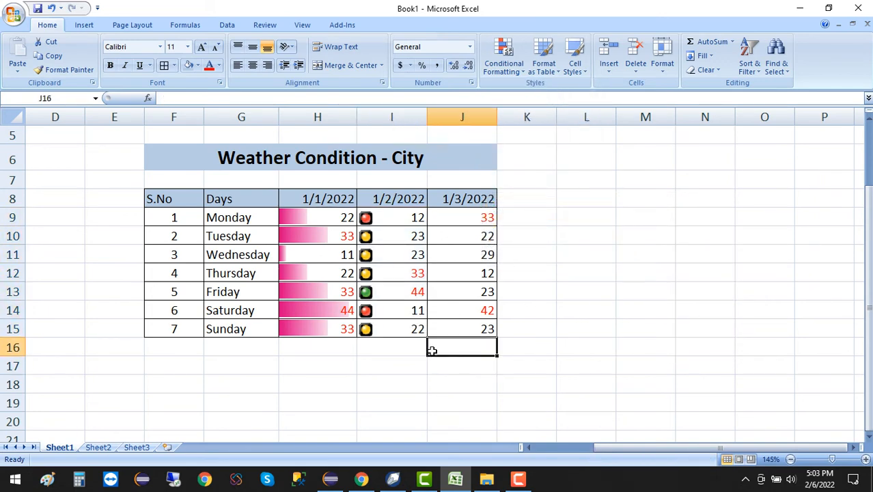
pyautogui.click(405, 313)
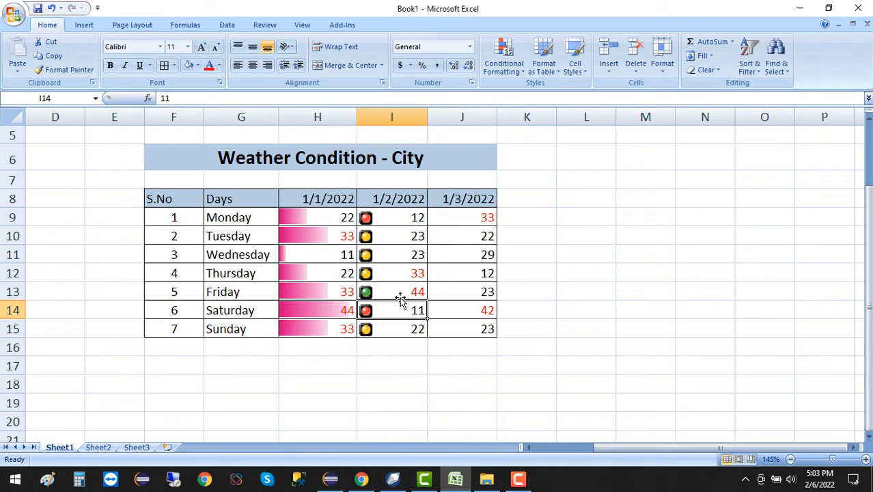
pyautogui.click(405, 294)
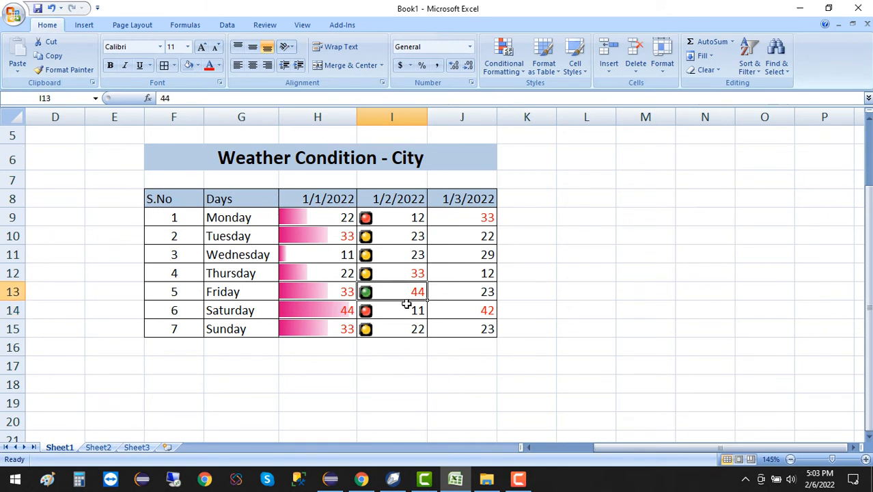
pyautogui.click(408, 238)
pyautogui.moveTo(407, 238); pyautogui.dragTo(407, 283)
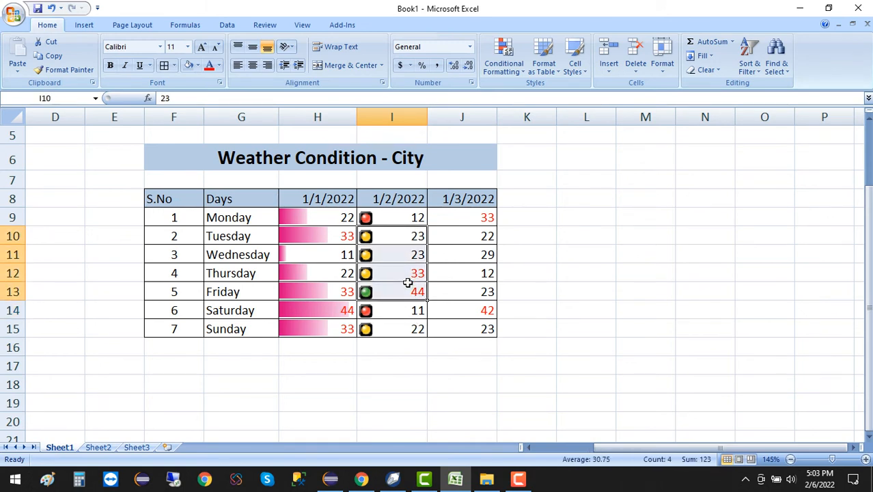
pyautogui.click(592, 249)
# Start a new formatting rule for J9:J15 and try the Data Bar, Icon Sets and 2-Color Scale format styles.
pyautogui.moveTo(477, 218); pyautogui.dragTo(477, 330)
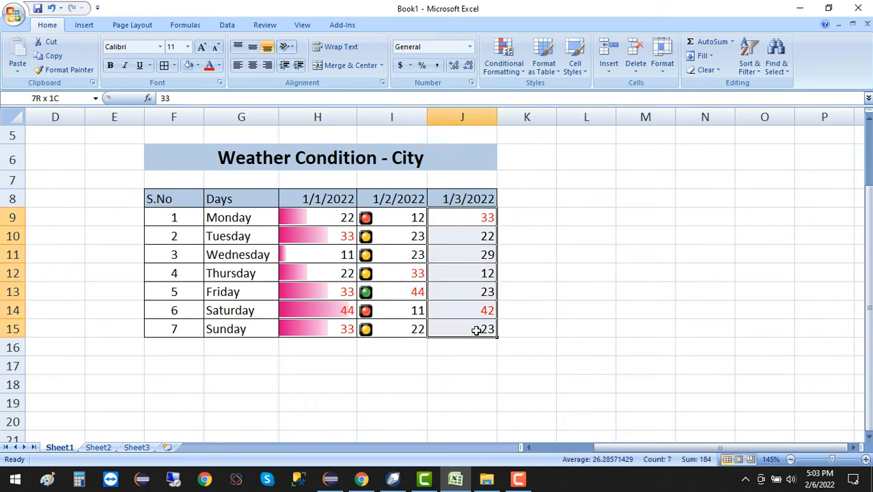
pyautogui.click(505, 67)
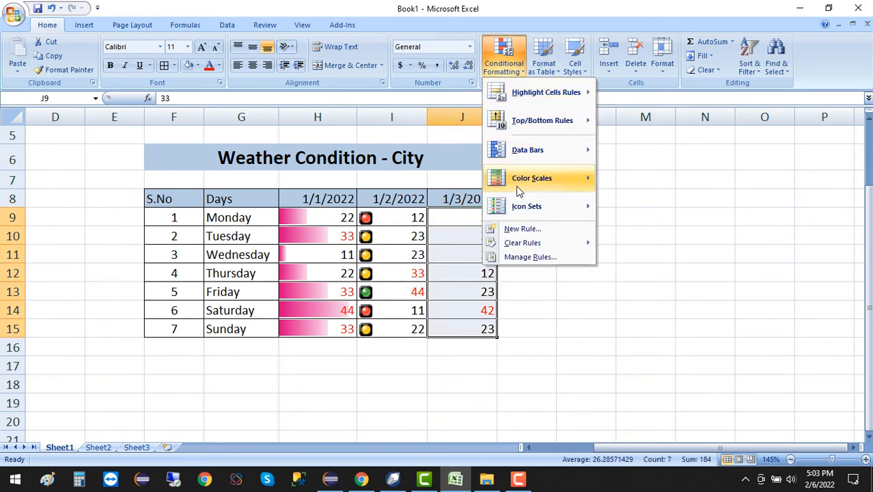
pyautogui.click(536, 231)
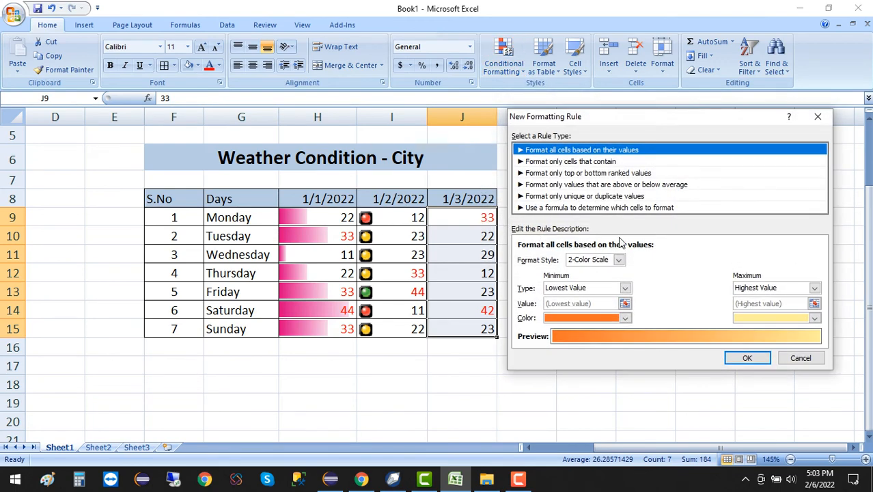
pyautogui.click(571, 163)
pyautogui.click(557, 152)
pyautogui.click(619, 260)
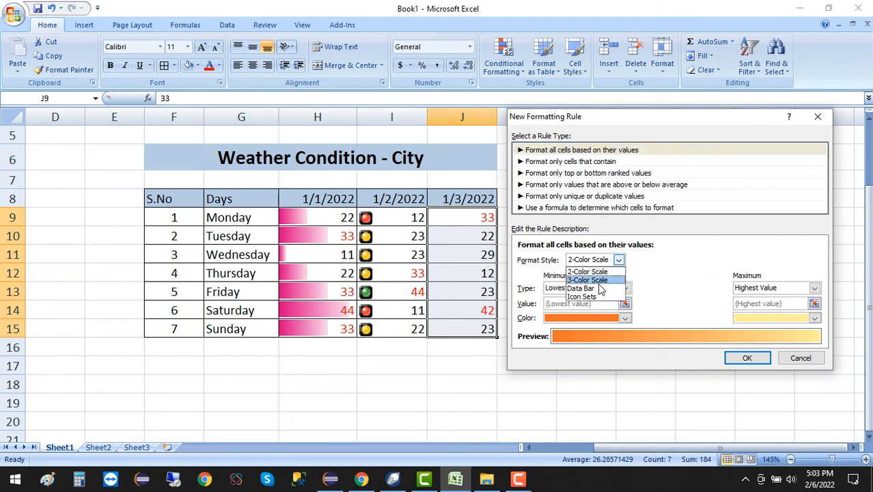
pyautogui.click(588, 289)
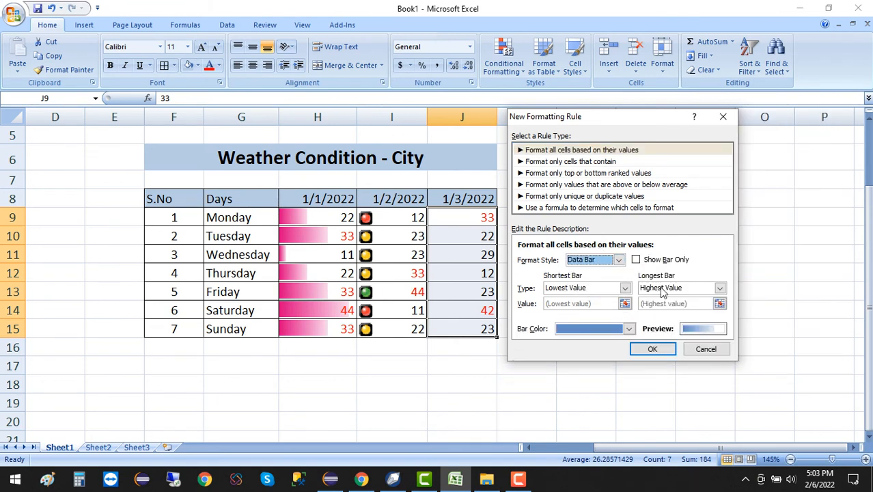
pyautogui.click(619, 260)
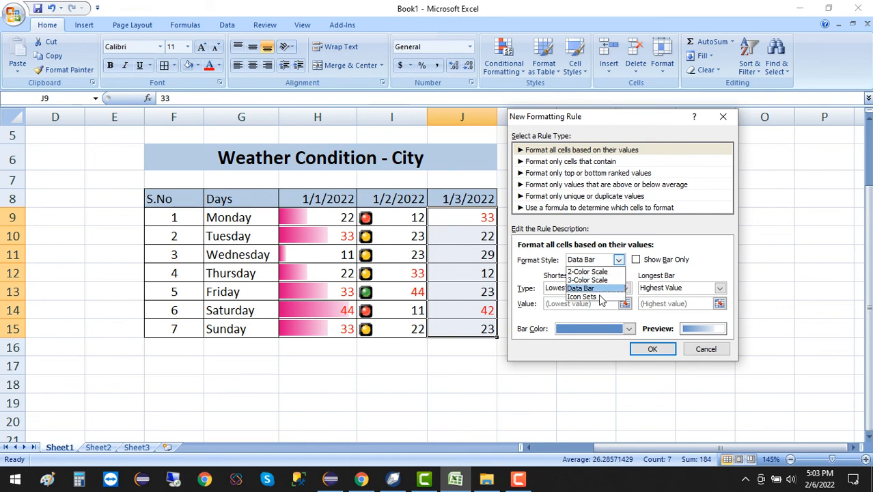
pyautogui.click(594, 297)
pyautogui.click(619, 261)
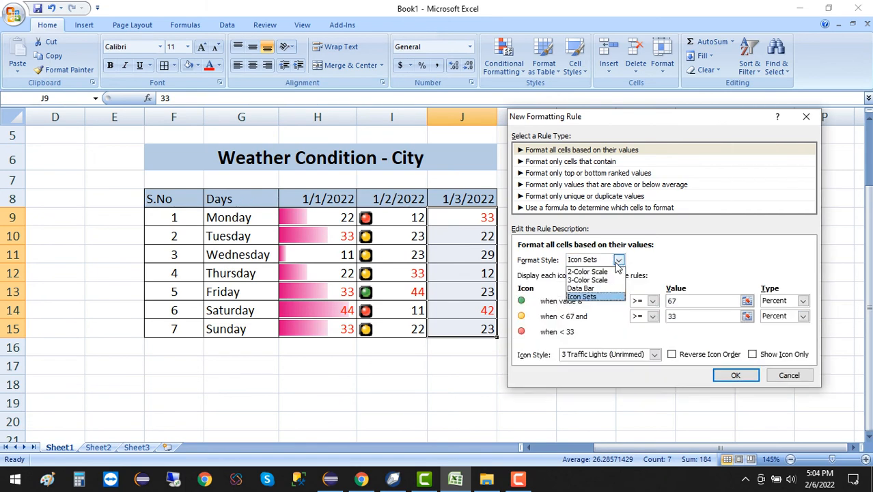
pyautogui.click(588, 272)
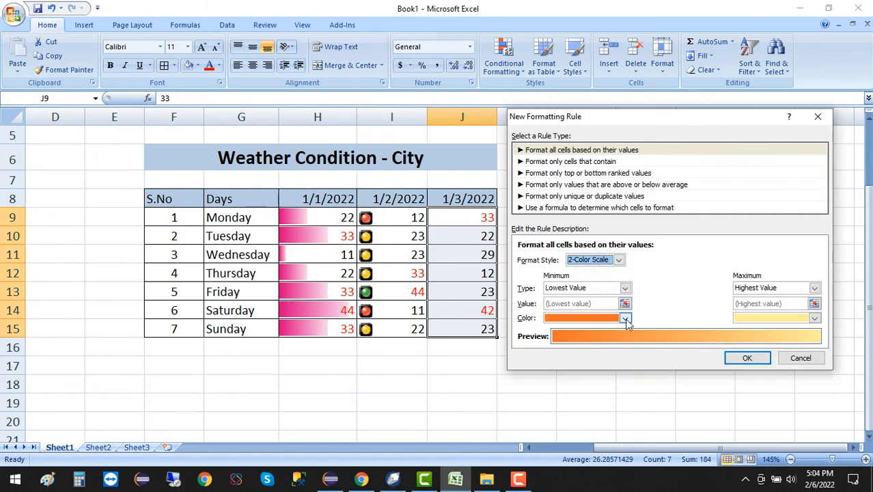
# Try a light blue minimum color, a dark brown maximum color and the Number maximum type, and discard the new rule.
pyautogui.click(625, 318)
pyautogui.click(593, 378)
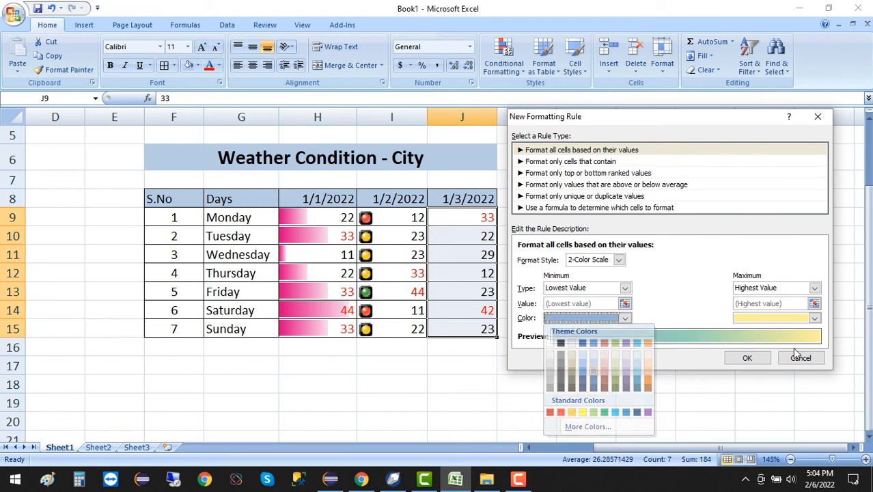
pyautogui.click(814, 319)
pyautogui.click(749, 381)
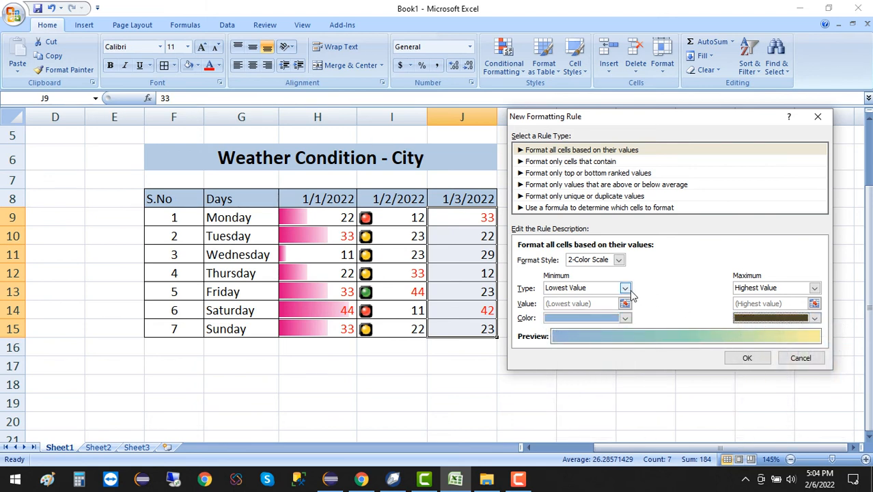
pyautogui.click(625, 288)
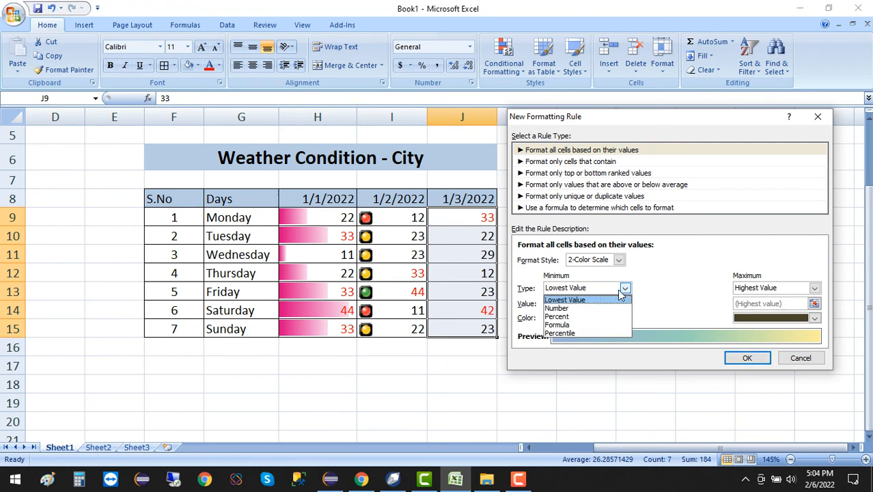
pyautogui.click(581, 300)
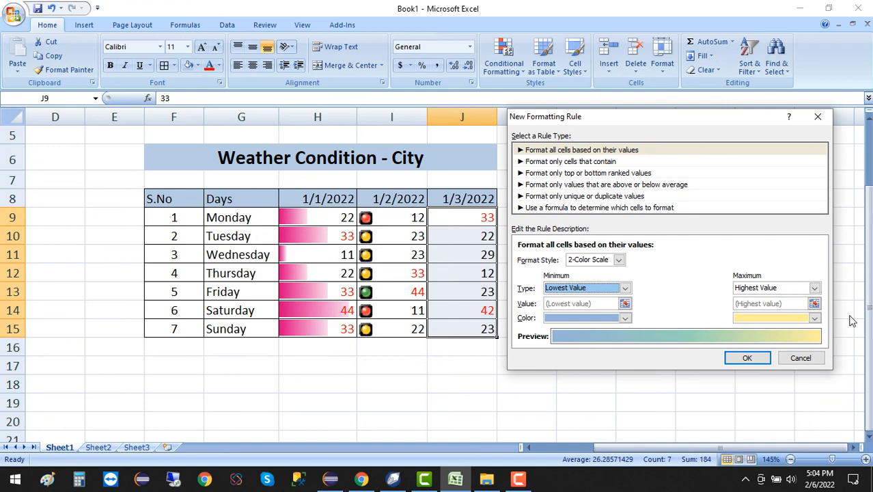
pyautogui.click(814, 288)
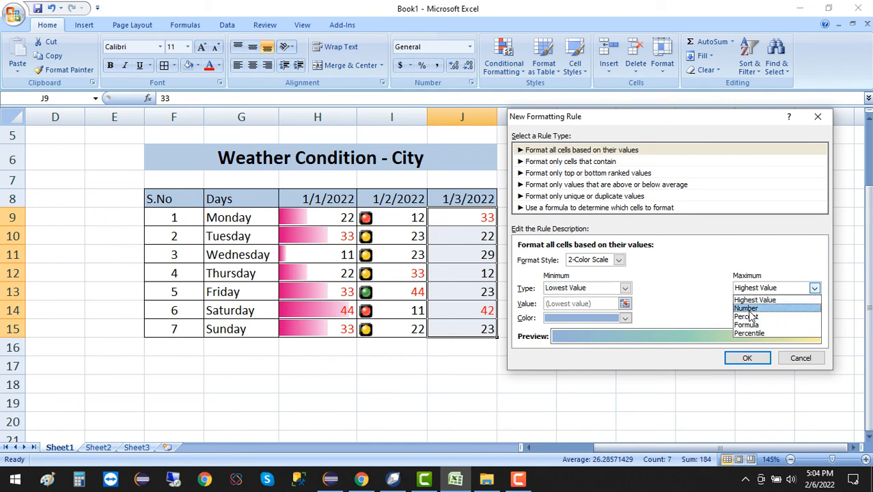
pyautogui.click(750, 309)
pyautogui.click(798, 358)
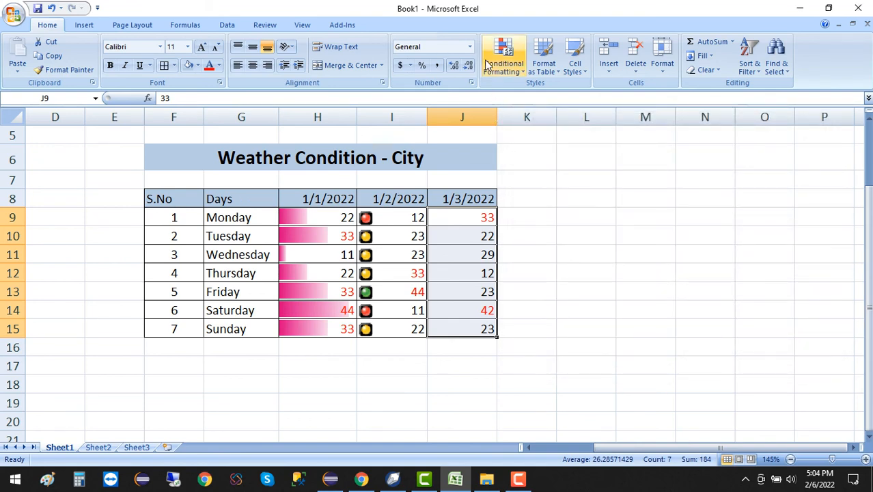
# Apply the colored three arrows icon set to the 1/3/2022 values in J9:J15.
pyautogui.click(506, 63)
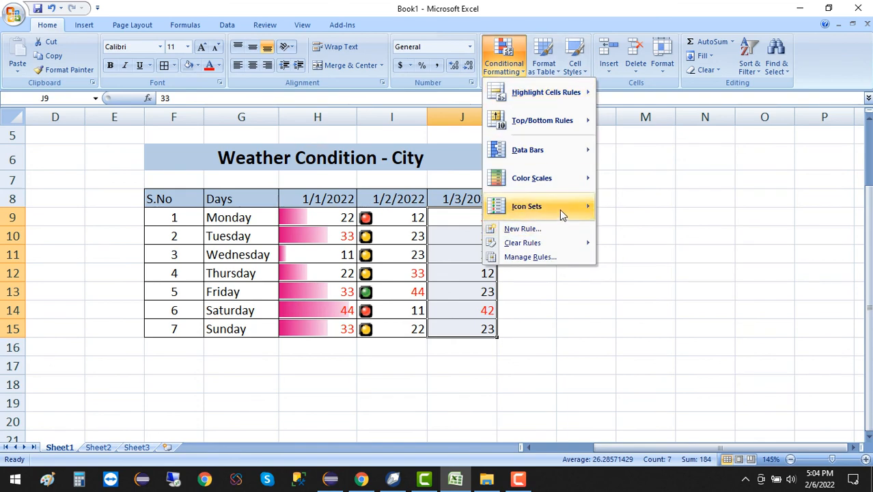
pyautogui.moveTo(559, 210)
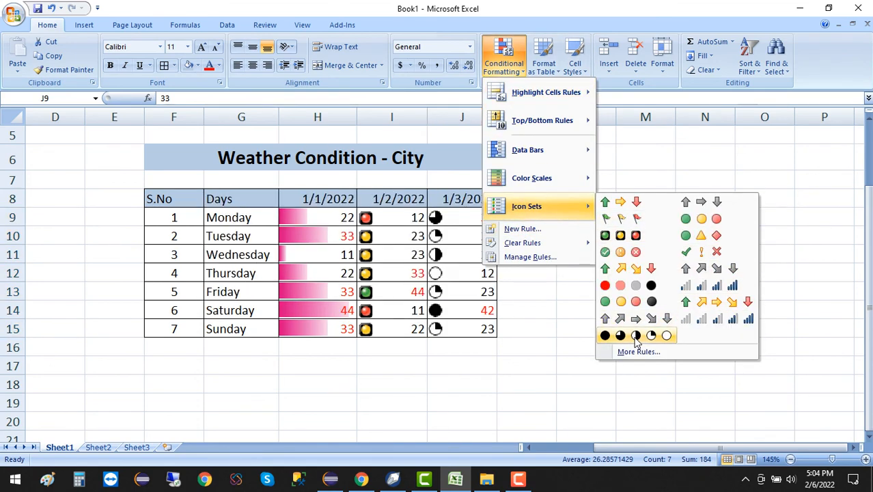
pyautogui.click(626, 208)
pyautogui.click(586, 290)
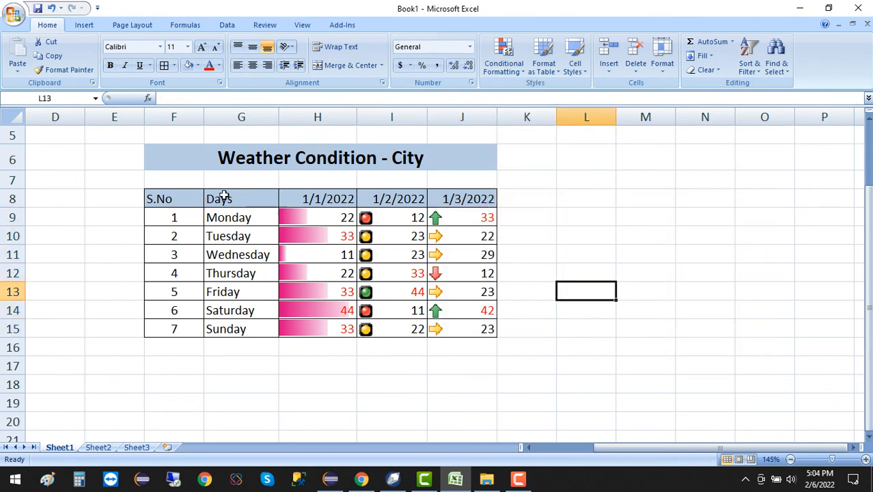
# Review the data bars, traffic lights and arrows across the weather table F8:J15.
pyautogui.moveTo(181, 199); pyautogui.dragTo(493, 331)
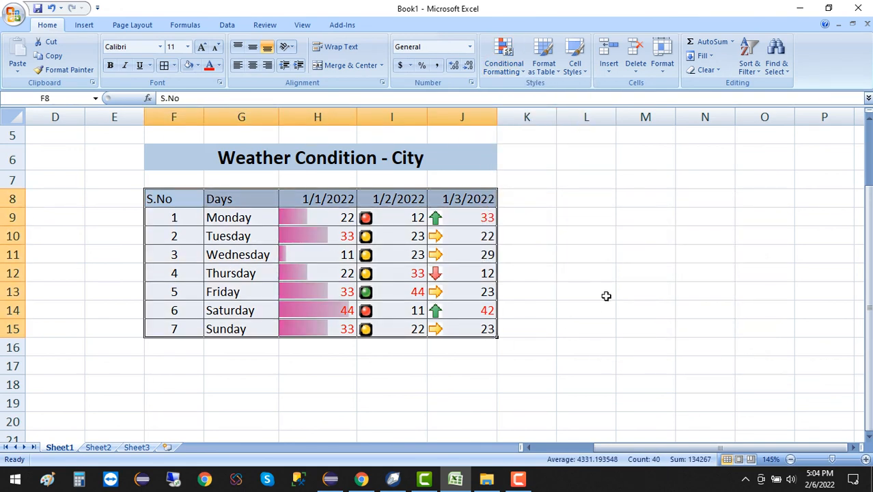
pyautogui.click(606, 296)
pyautogui.moveTo(174, 192); pyautogui.dragTo(454, 326)
pyautogui.click(614, 269)
pyautogui.moveTo(183, 198); pyautogui.dragTo(470, 328)
pyautogui.click(574, 293)
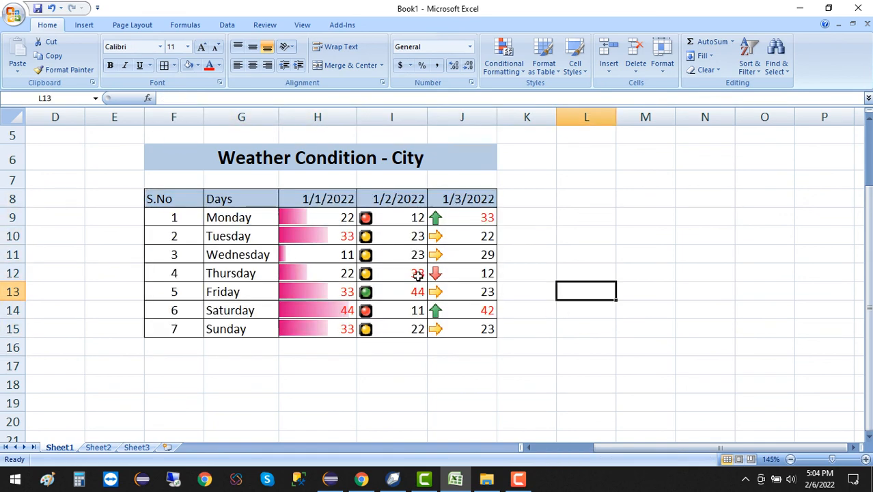
pyautogui.click(554, 400)
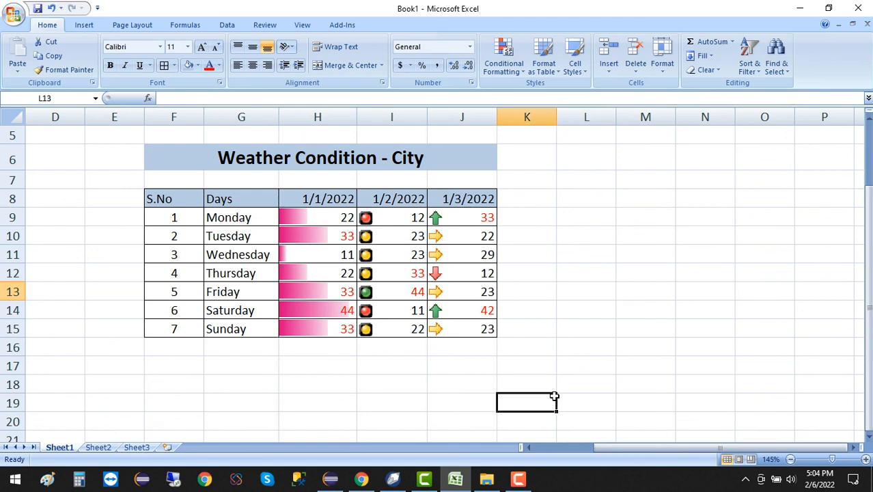
pyautogui.click(386, 219)
pyautogui.moveTo(385, 219); pyautogui.dragTo(402, 324)
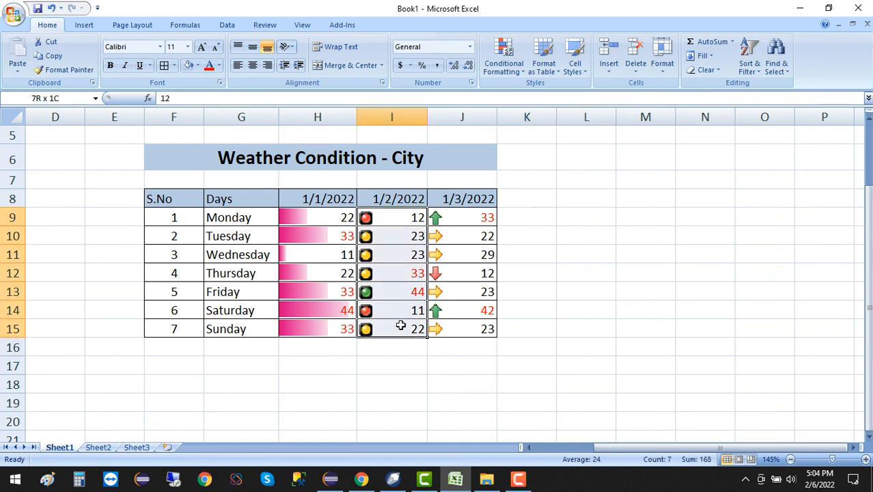
pyautogui.click(455, 400)
pyautogui.moveTo(455, 221); pyautogui.dragTo(457, 342)
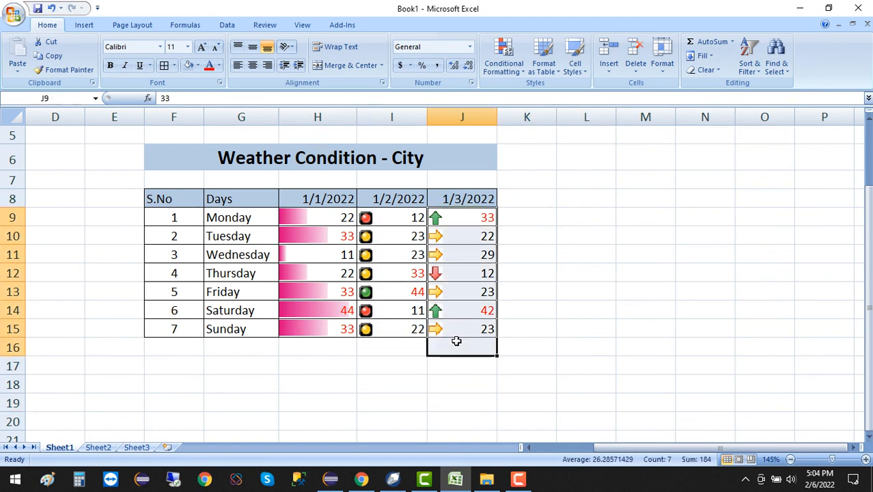
pyautogui.click(482, 383)
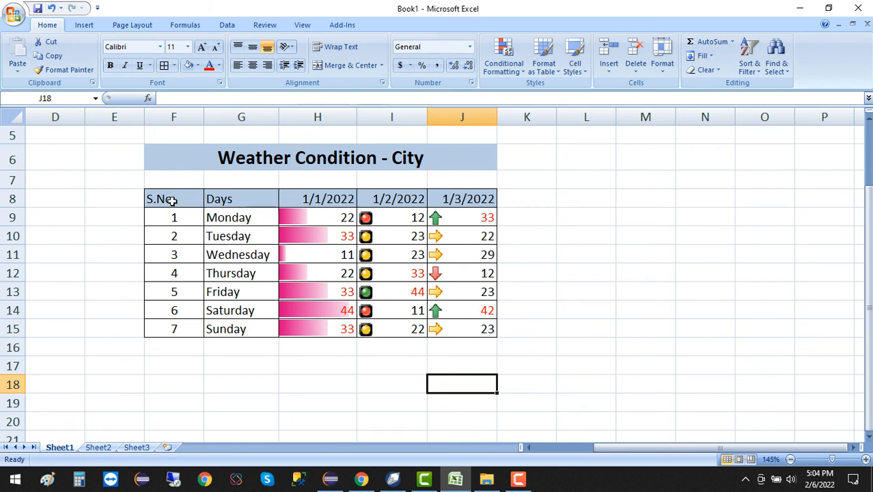
pyautogui.moveTo(171, 199); pyautogui.dragTo(461, 330)
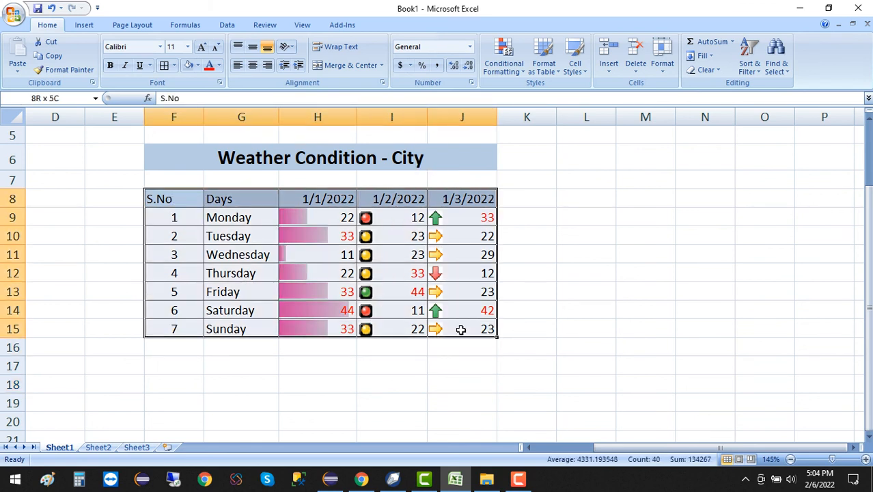